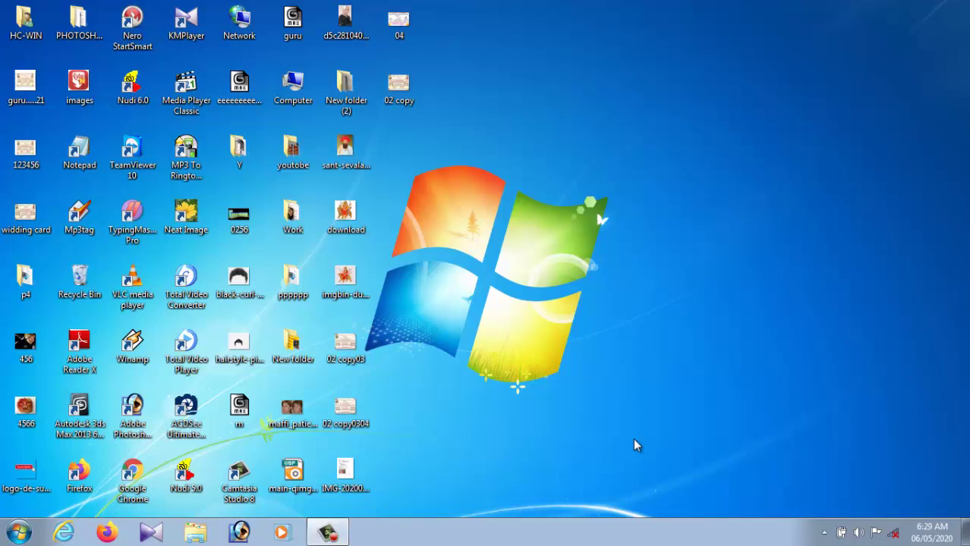
# - In Microsoft Office Word 2007, start a new WordArt in the plain black arched style and clear its placeholder text
pyautogui.click(20, 533)
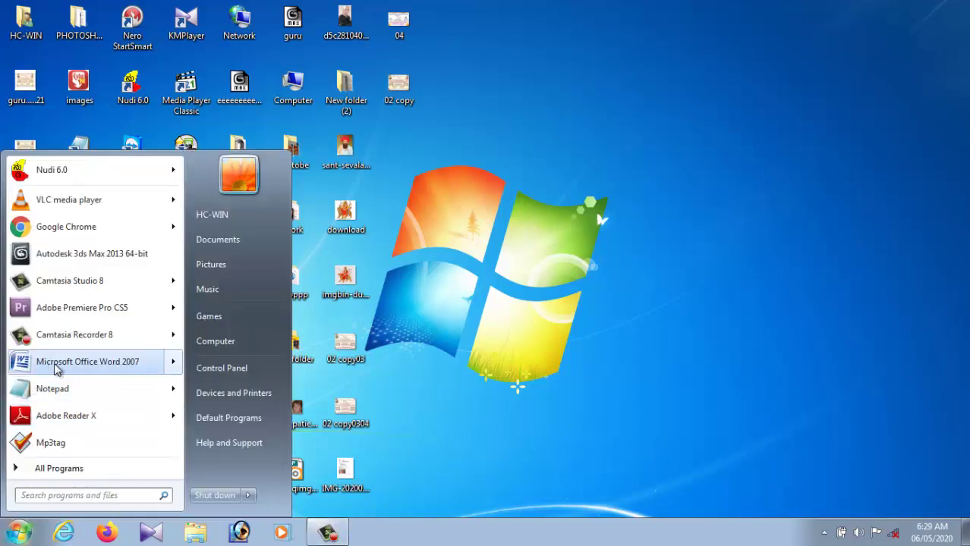
pyautogui.click(114, 369)
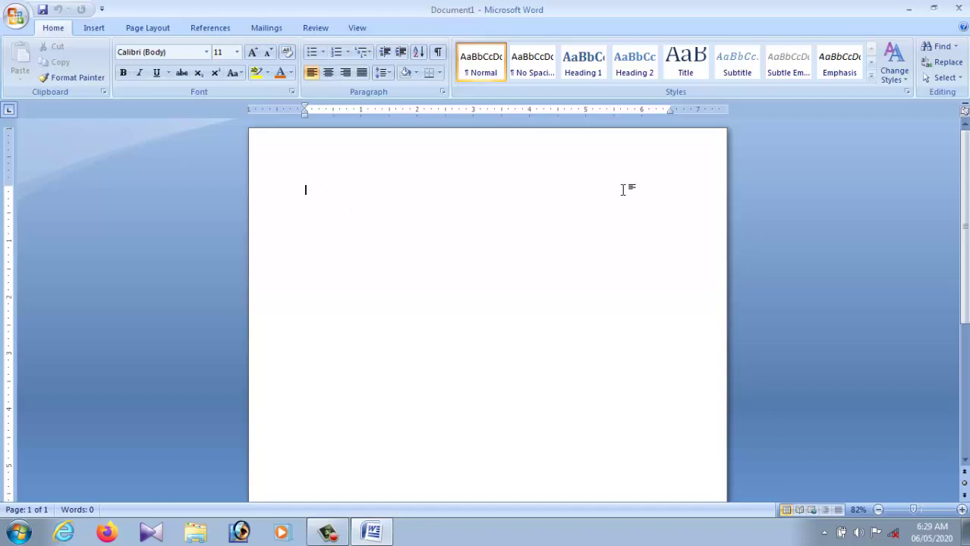
pyautogui.click(88, 31)
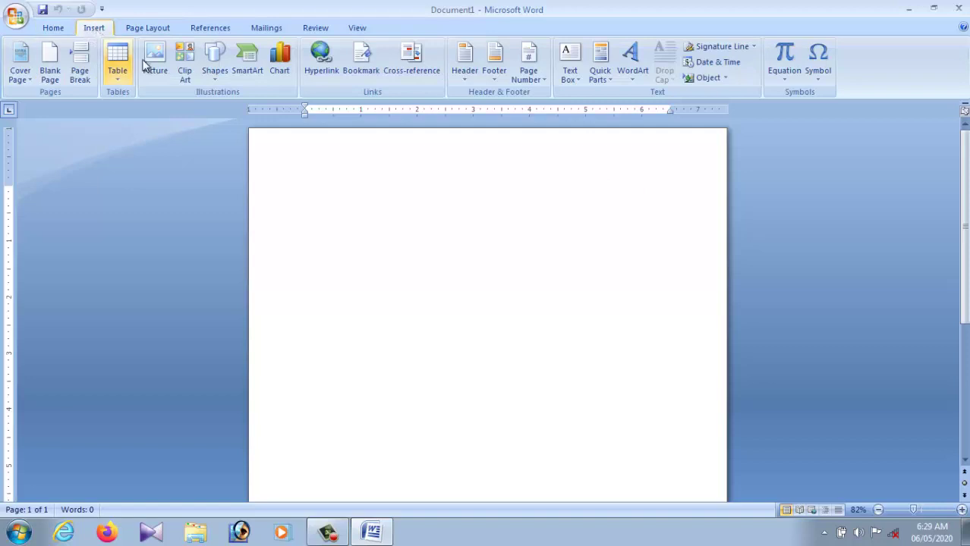
pyautogui.click(636, 85)
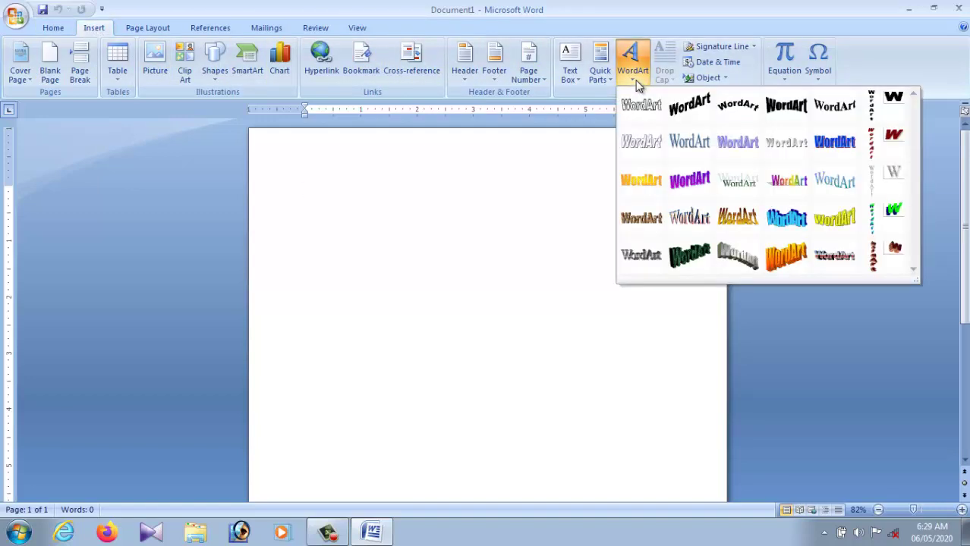
pyautogui.click(738, 113)
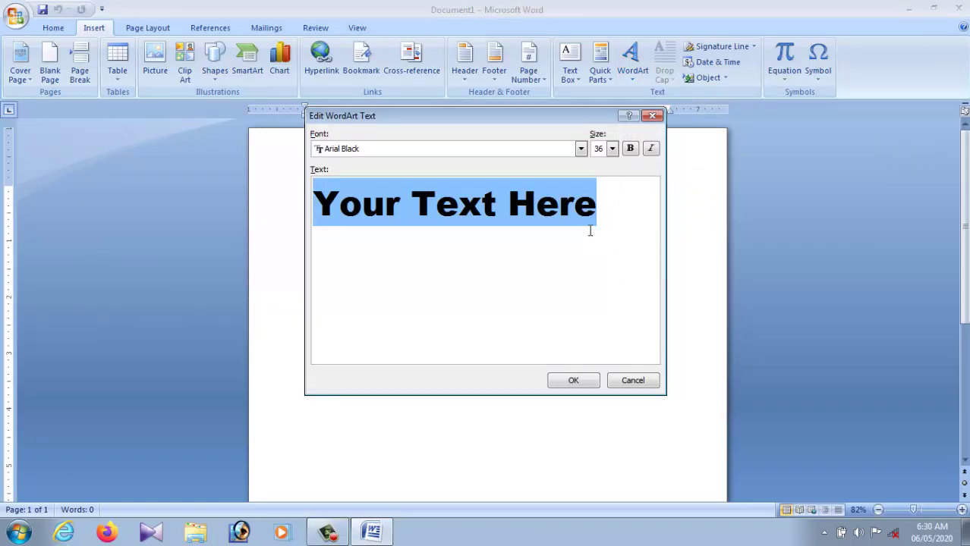
pyautogui.press('BackSpace')
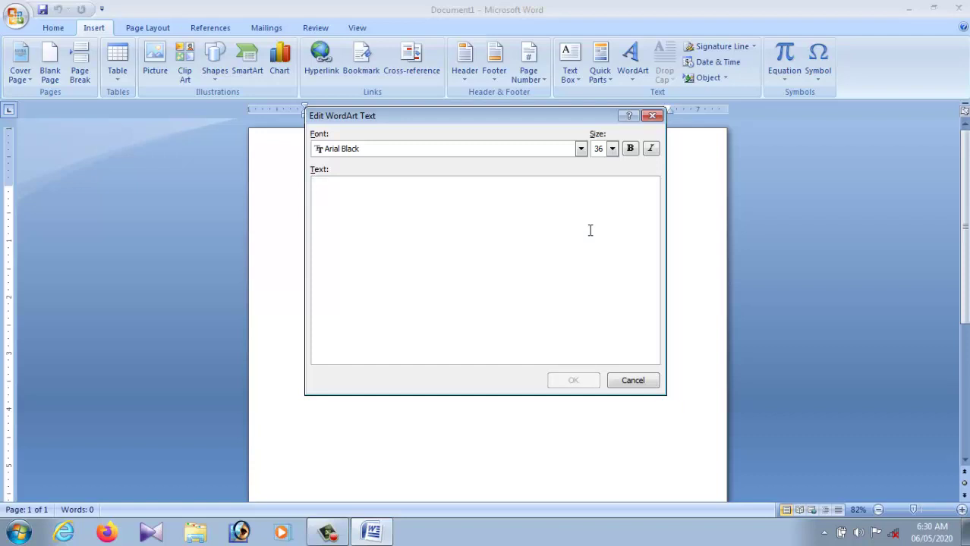
pyautogui.write('ict')
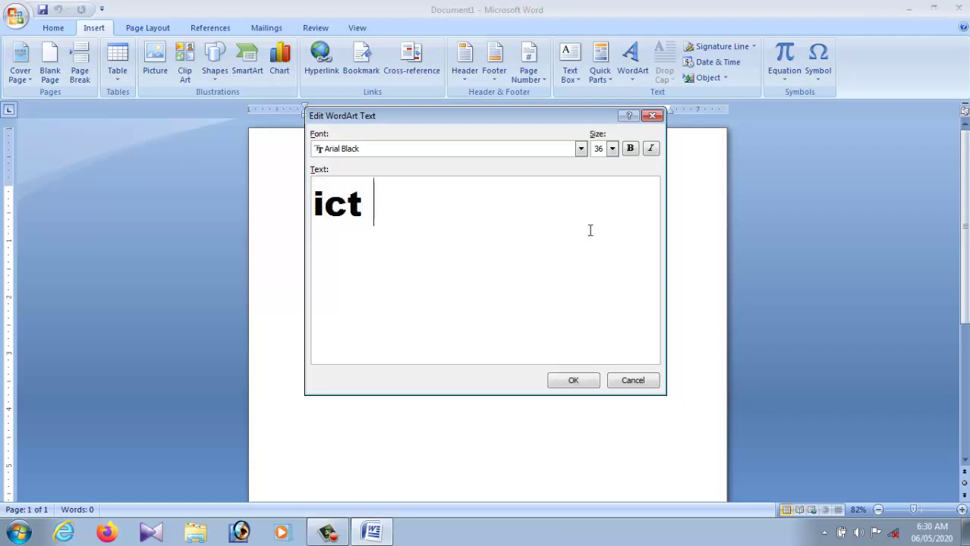
pyautogui.press('BackSpace')
pyautogui.press('BackSpace')
pyautogui.press('BackSpace')
pyautogui.press('BackSpace')
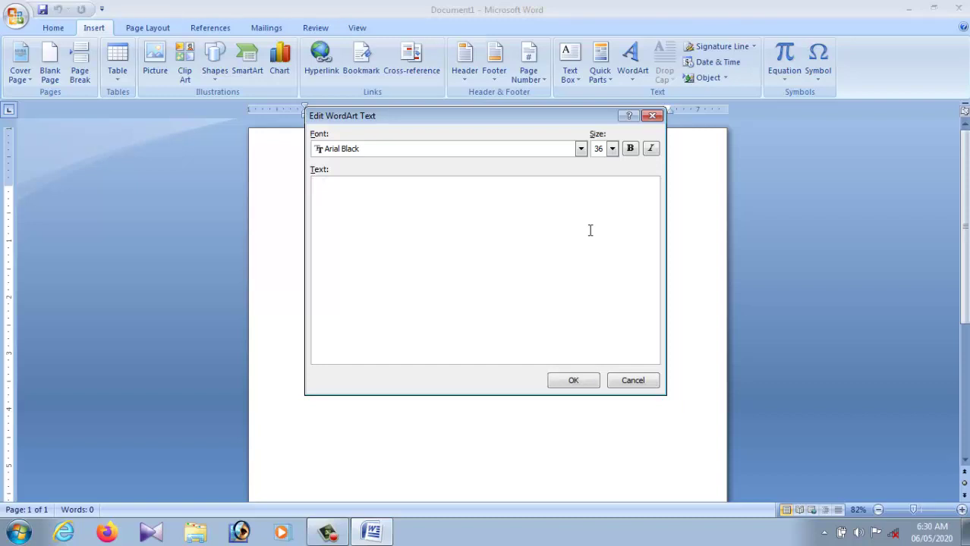
# - Insert the arched WordArt with the text "TEACHERS TRAINING MANUAL" and stretch its height to about 3.7 inches
pyautogui.write('TEACH')
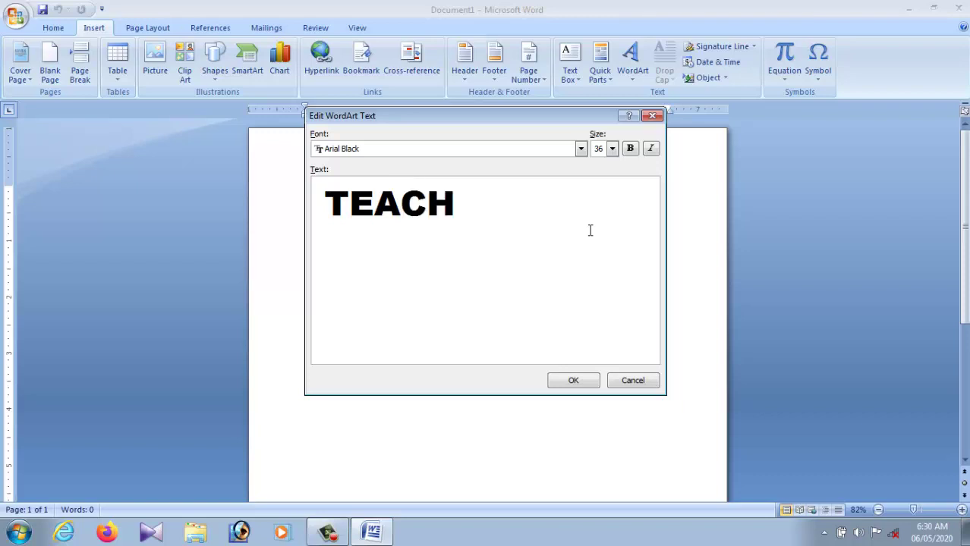
pyautogui.write('ERS')
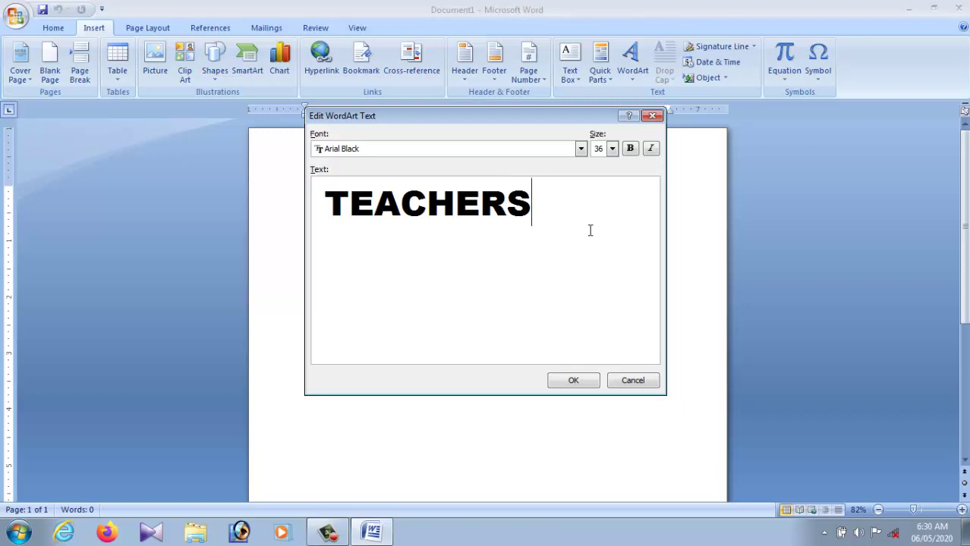
pyautogui.write(' TR')
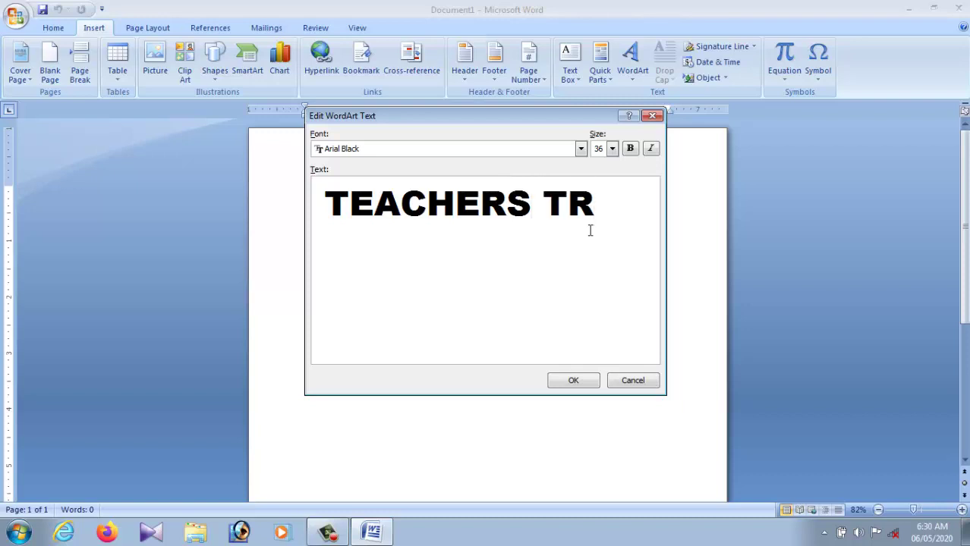
pyautogui.write('AI')
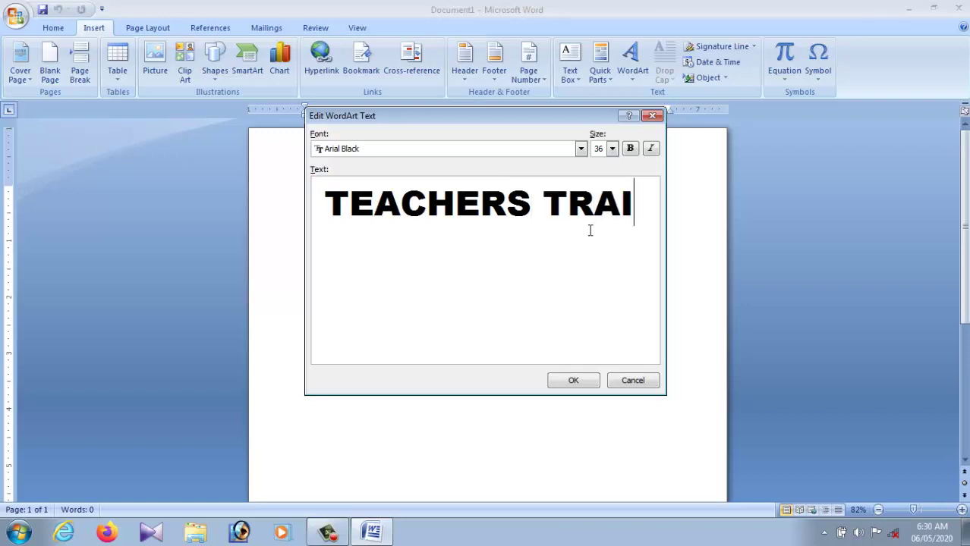
pyautogui.write('NING')
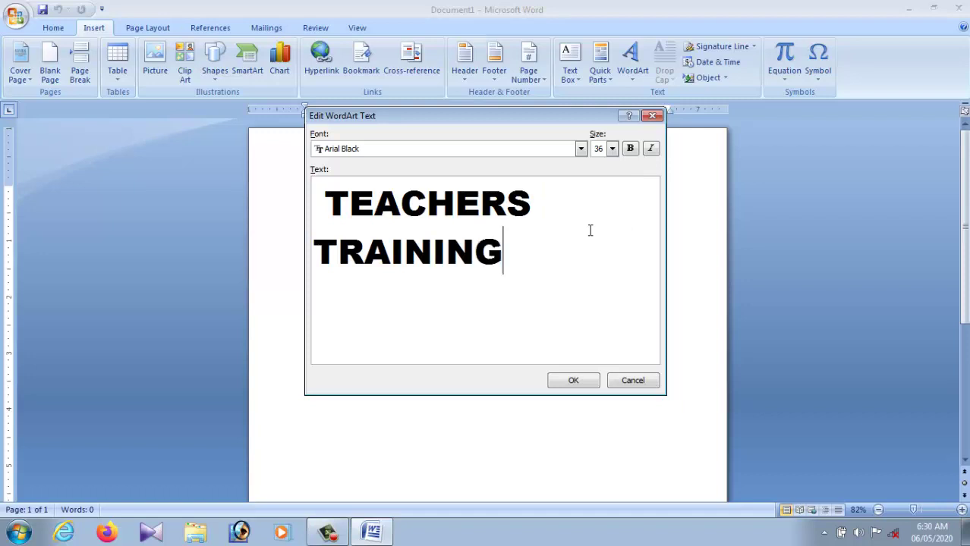
pyautogui.write(' MA')
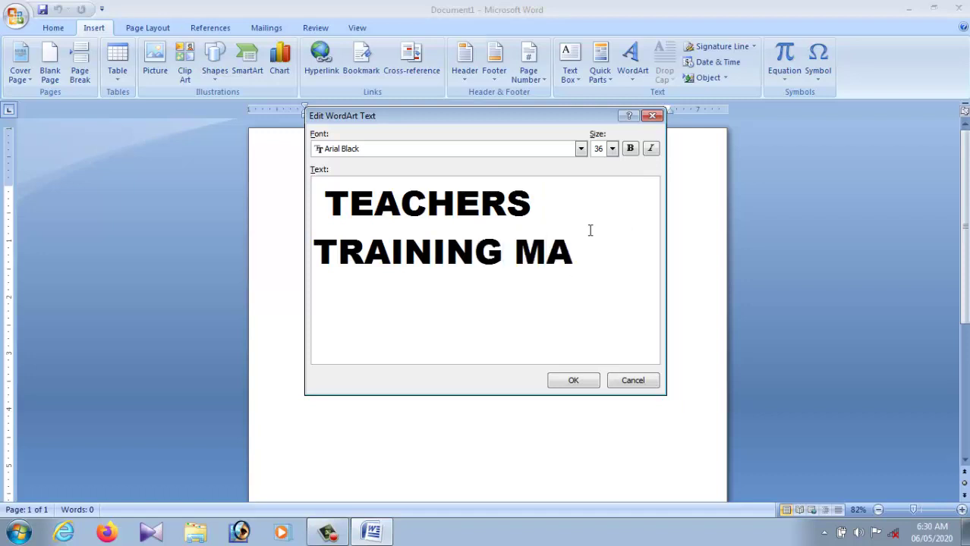
pyautogui.write('NUAL')
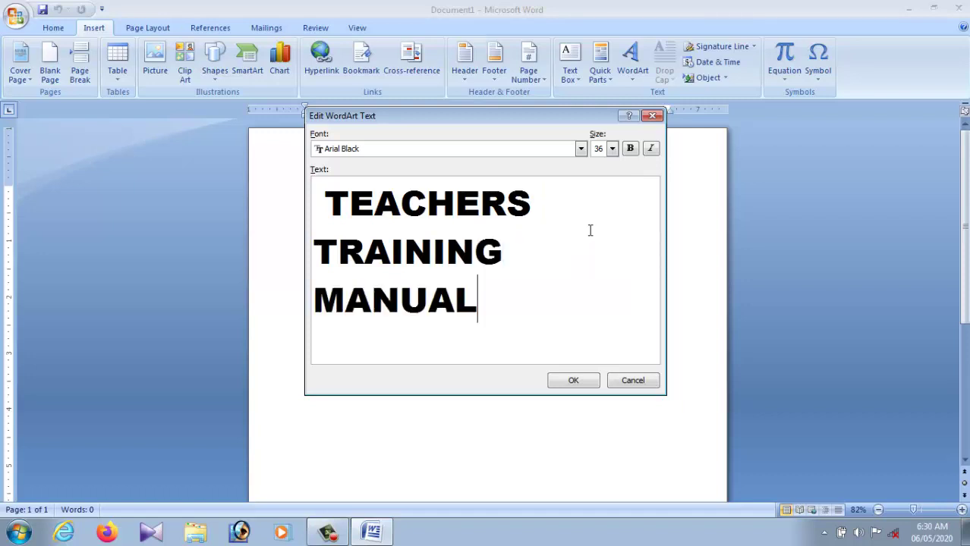
pyautogui.click(578, 385)
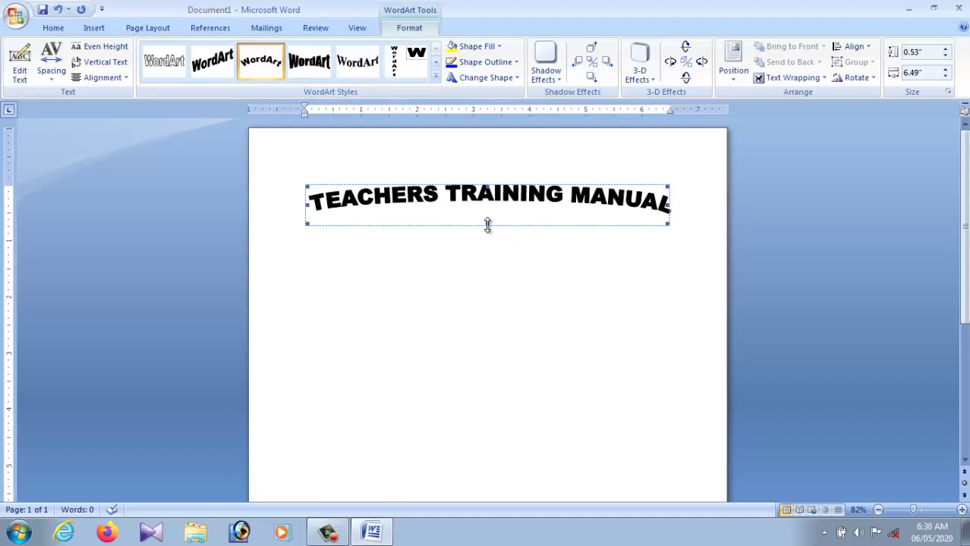
pyautogui.moveTo(487, 224); pyautogui.dragTo(482, 405)
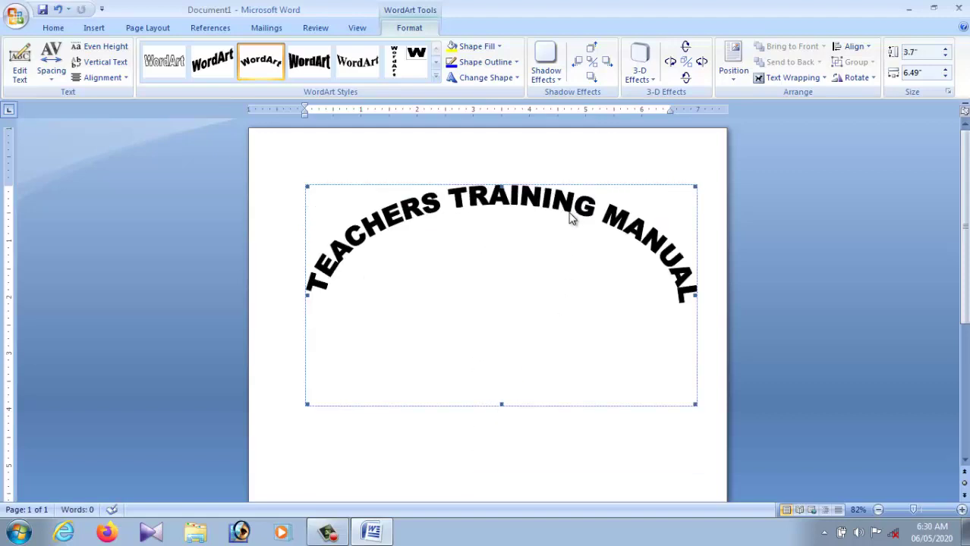
# - Try to move the "TEACHERS TRAINING MANUAL" WordArt down the page while it is in line with the text
pyautogui.click(476, 182)
pyautogui.click(383, 232)
pyautogui.click(416, 218)
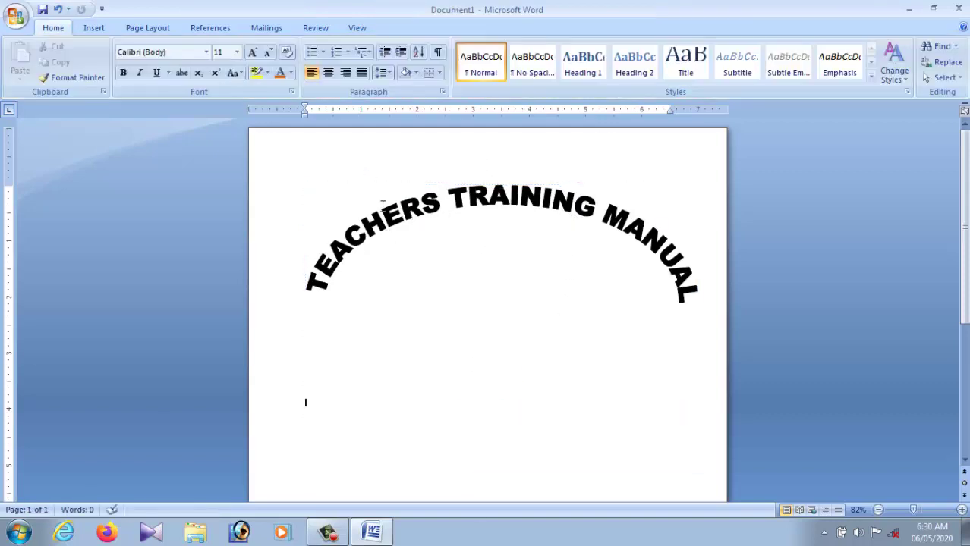
pyautogui.click(396, 221)
pyautogui.click(412, 229)
pyautogui.click(411, 220)
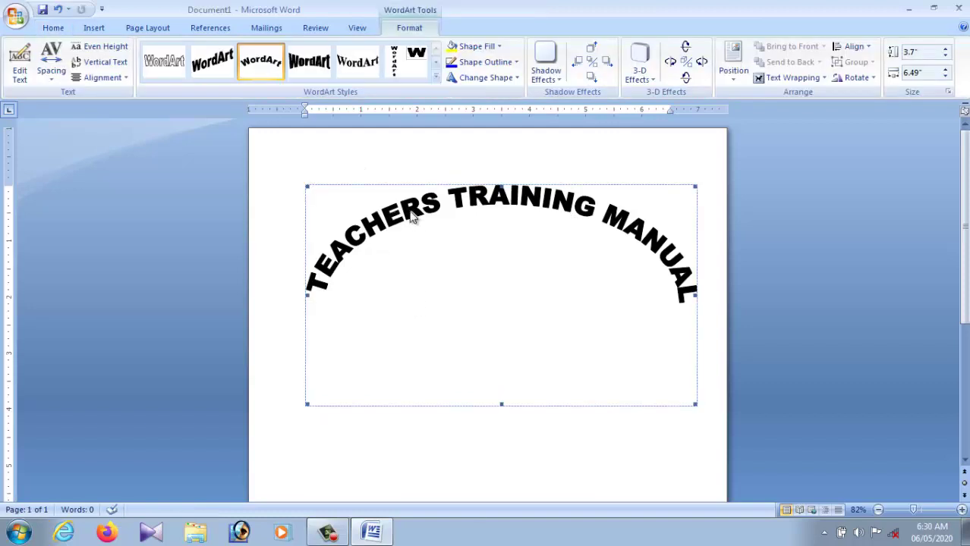
pyautogui.click(401, 233)
pyautogui.click(414, 221)
pyautogui.moveTo(414, 221); pyautogui.dragTo(378, 311)
pyautogui.click(393, 226)
pyautogui.moveTo(415, 215); pyautogui.dragTo(395, 275)
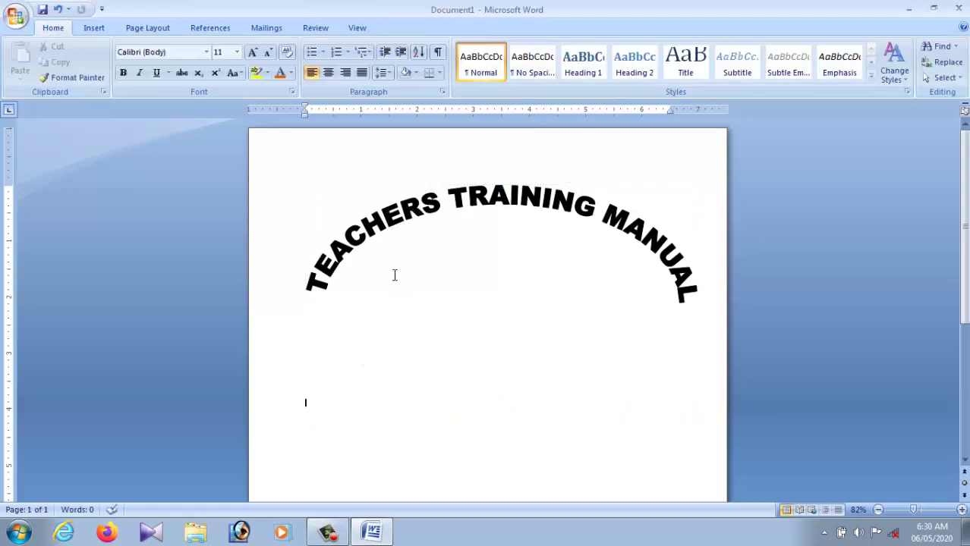
# - Set the text wrapping of the WordArt title to In Front of Text
pyautogui.click(414, 212)
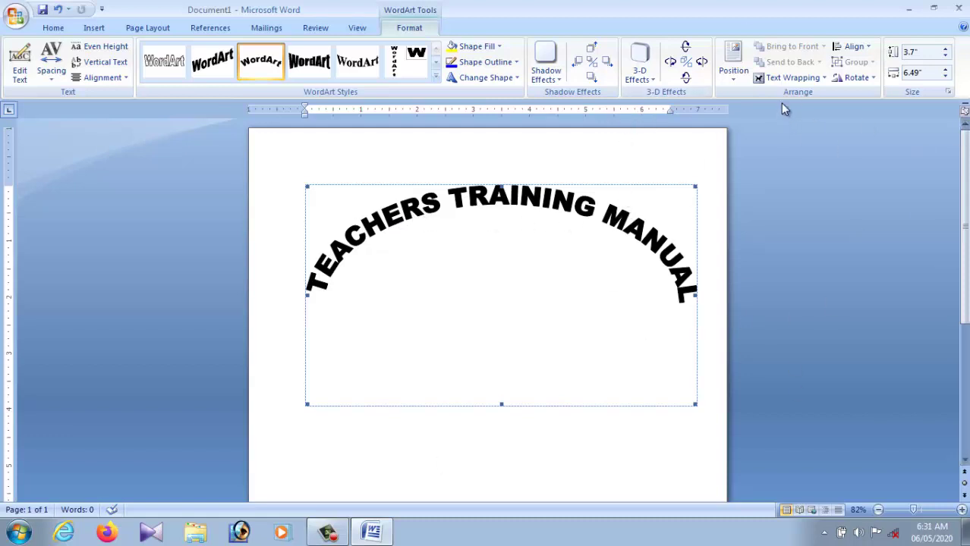
pyautogui.click(824, 79)
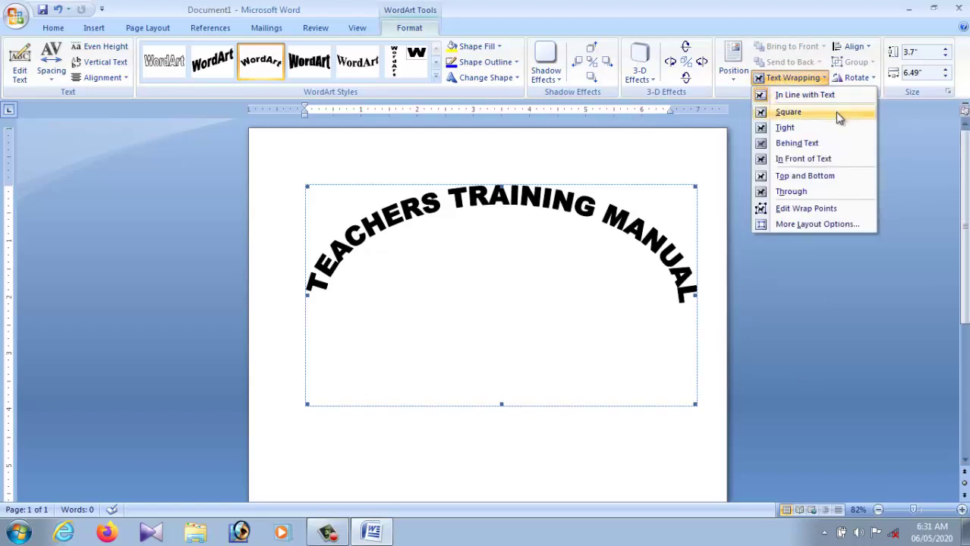
pyautogui.click(824, 160)
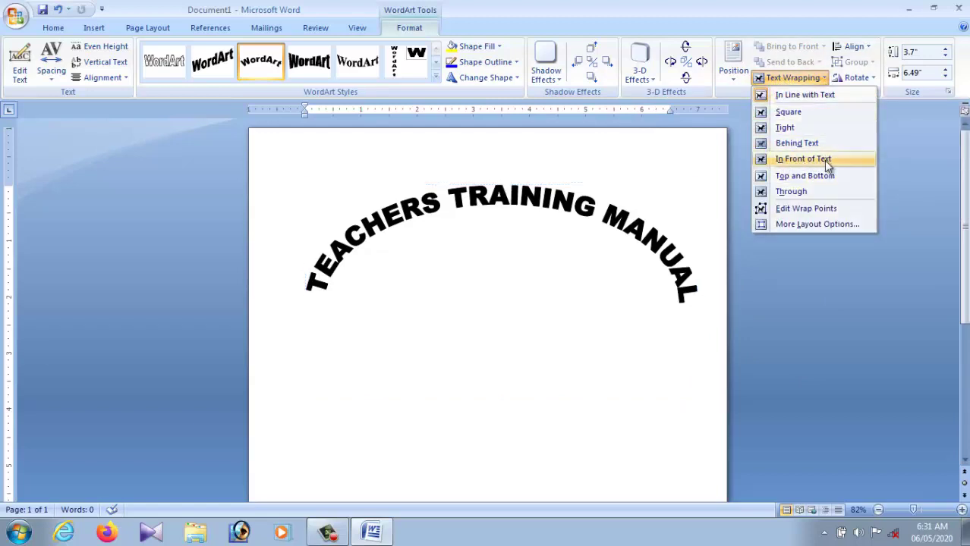
# - Move the WordArt title up so its arch sits roughly centered near the page's upper edge, and deselect it
pyautogui.moveTo(559, 249); pyautogui.dragTo(557, 168)
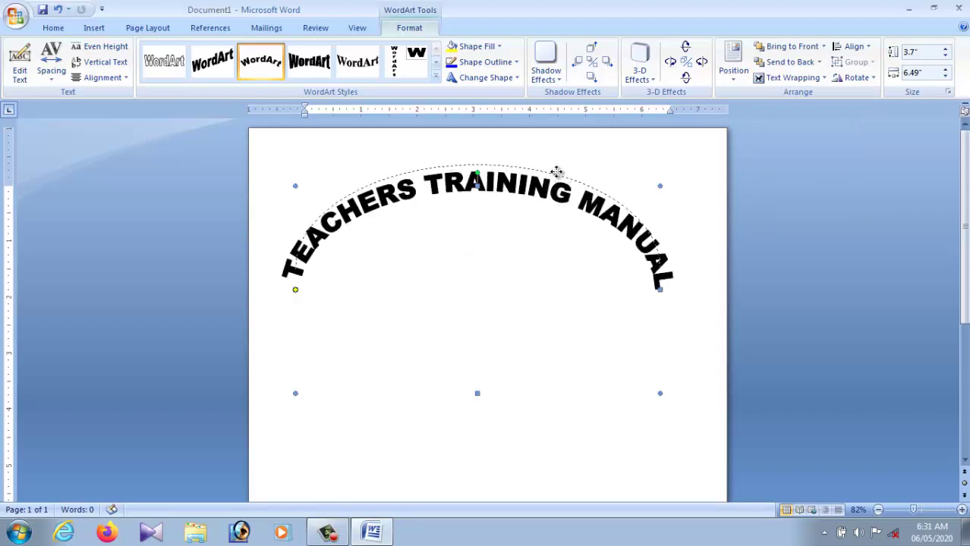
pyautogui.click(550, 275)
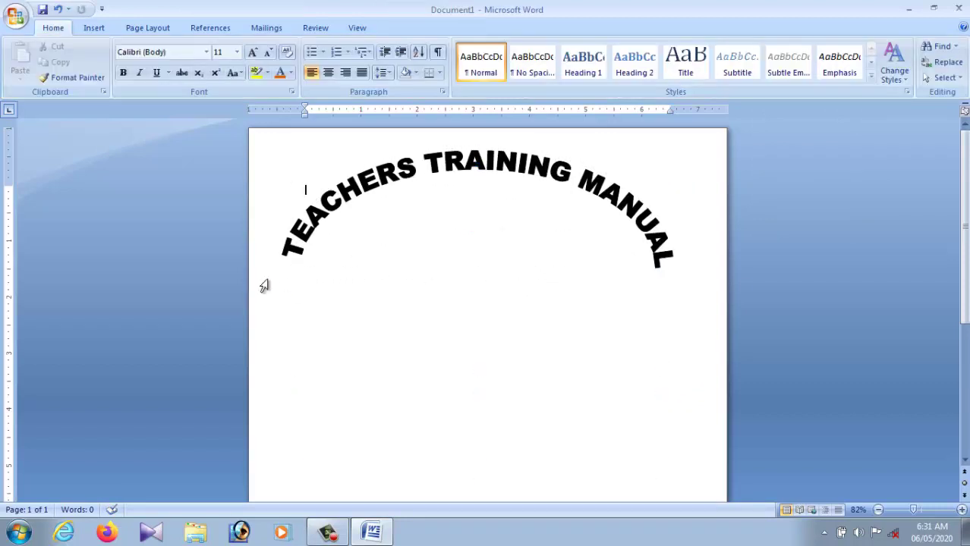
pyautogui.click(600, 190)
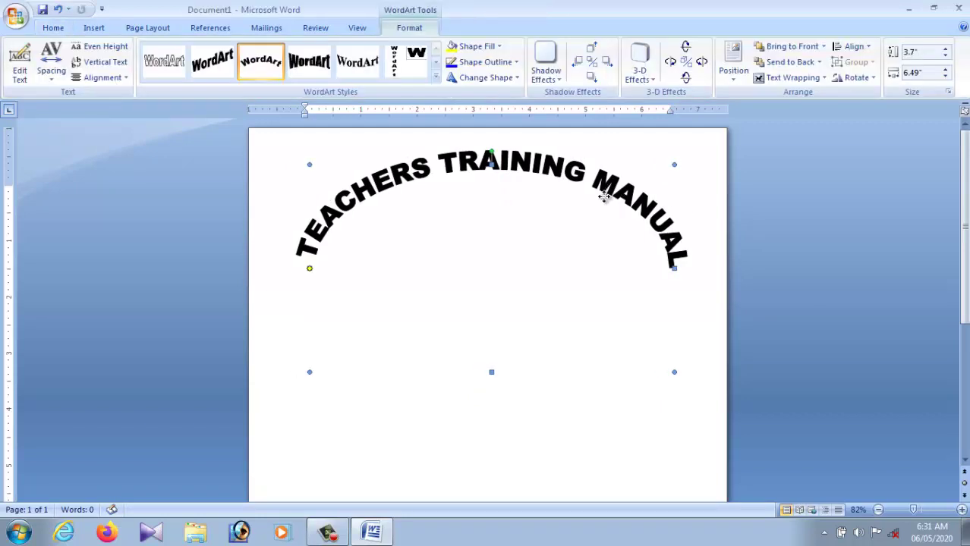
pyautogui.moveTo(604, 193)
pyautogui.mouseDown()
pyautogui.moveTo(612, 198)
pyautogui.moveTo(597, 195)
pyautogui.mouseUp()
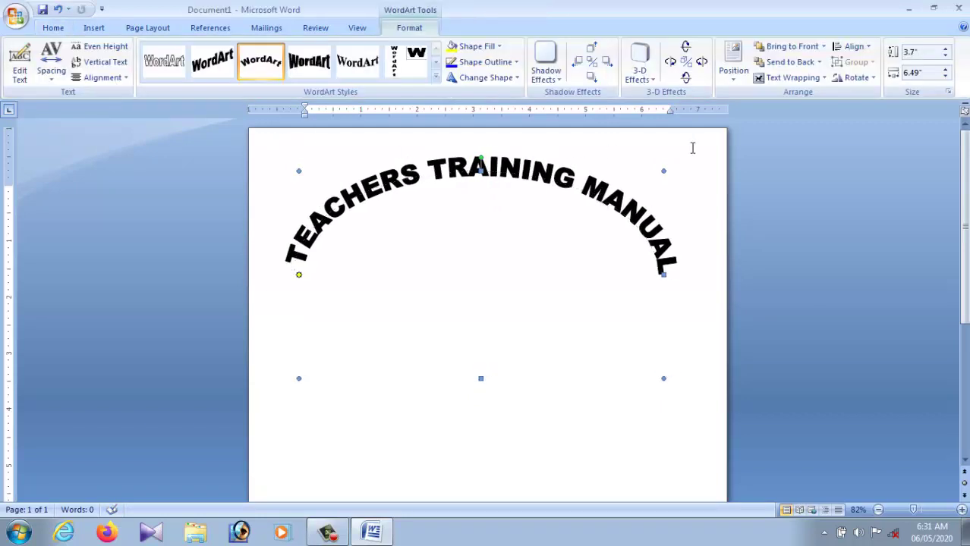
pyautogui.click(563, 272)
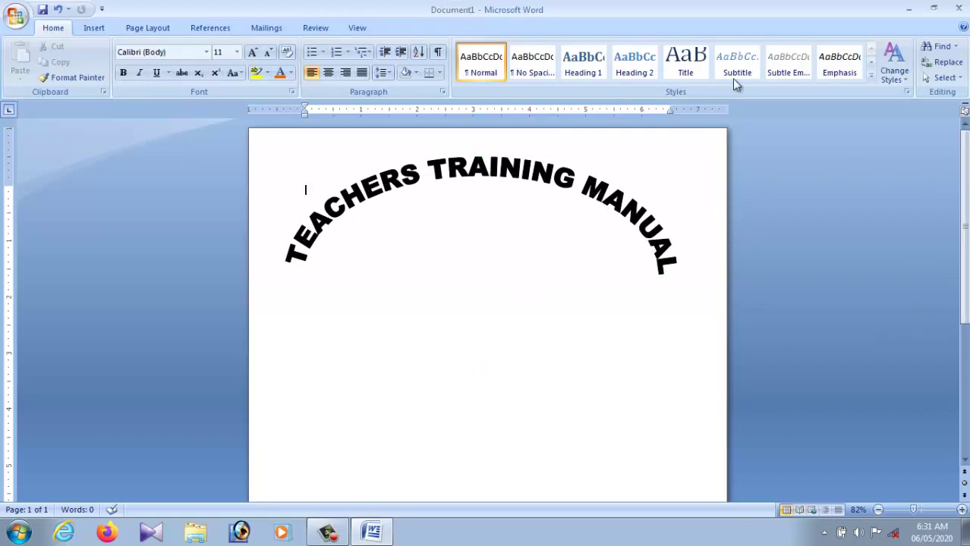
# - Draw a rectangle about 9.75 by 3.18 inches across the page and move it down below the top of the arched title
pyautogui.click(96, 31)
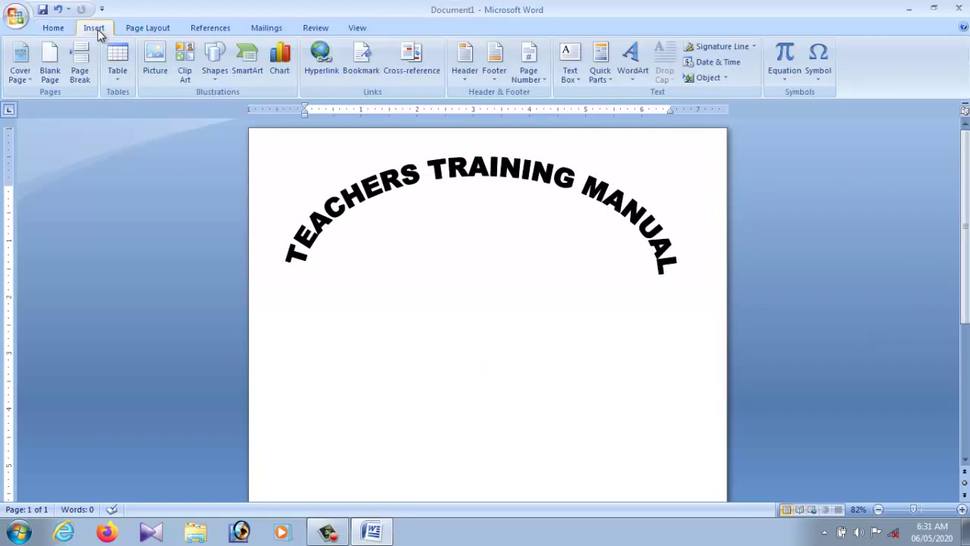
pyautogui.click(216, 76)
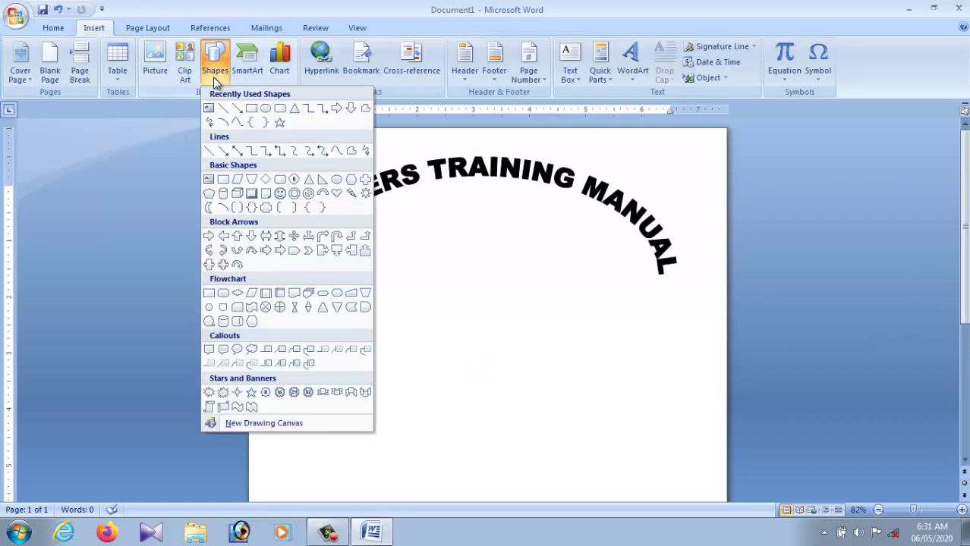
pyautogui.click(252, 110)
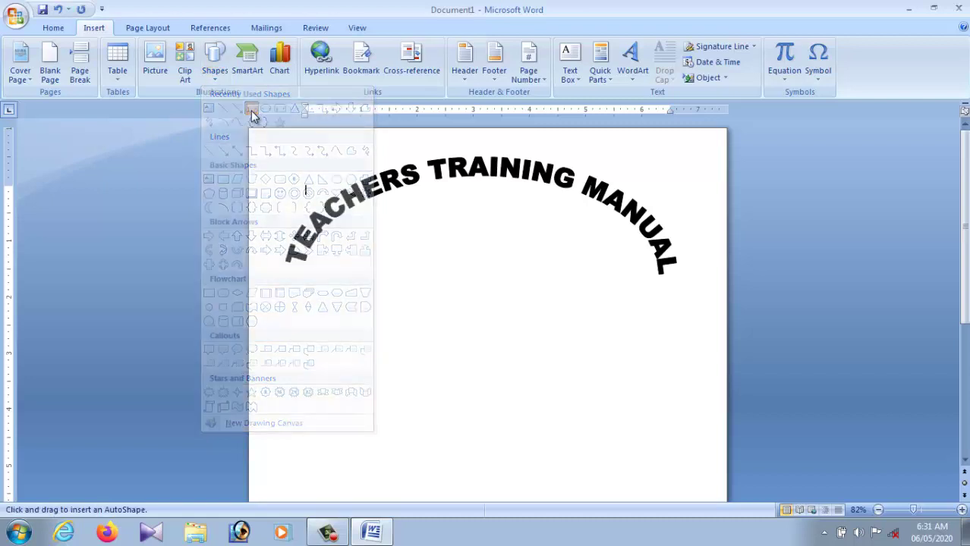
pyautogui.moveTo(257, 138)
pyautogui.mouseDown()
pyautogui.moveTo(796, 342)
pyautogui.moveTo(796, 306)
pyautogui.mouseUp()
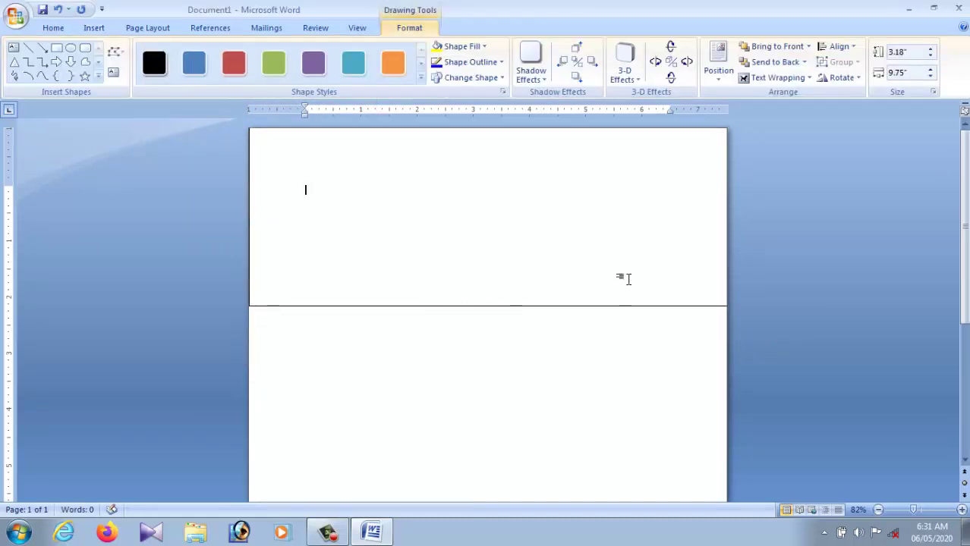
pyautogui.moveTo(560, 201); pyautogui.dragTo(541, 296)
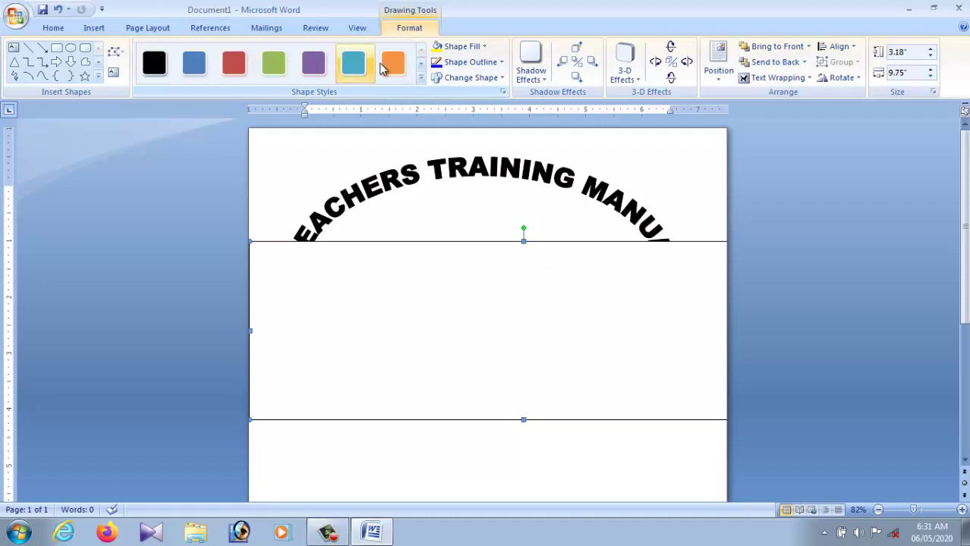
# - Fill the rectangle with a dark tan theme color
pyautogui.click(487, 48)
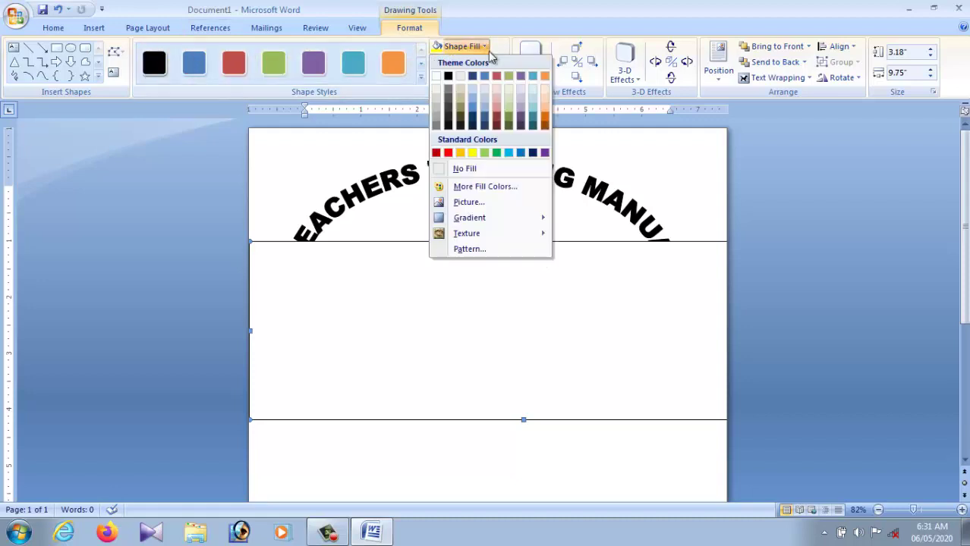
pyautogui.click(461, 112)
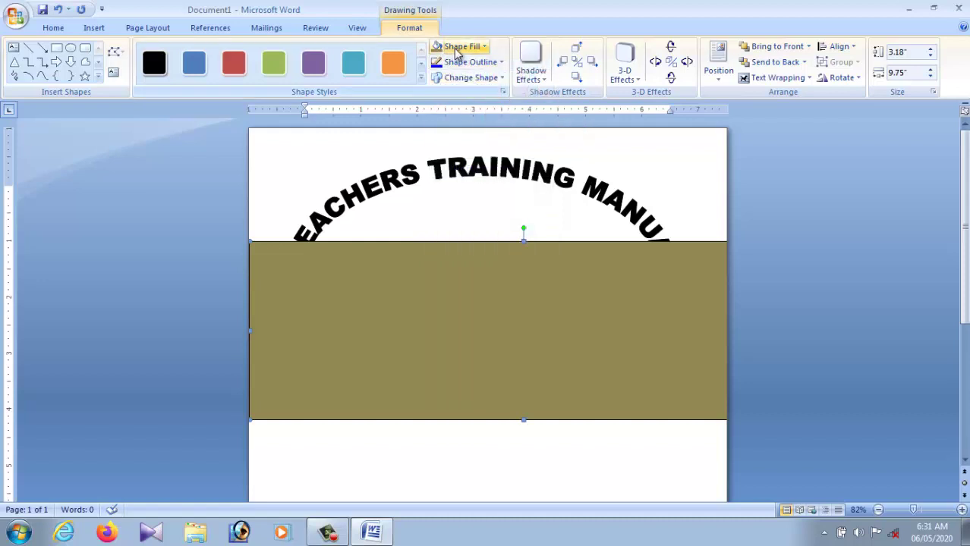
# - Move the tan rectangle up so it fills the page's upper edge and covers the area of the arched title
pyautogui.click(486, 47)
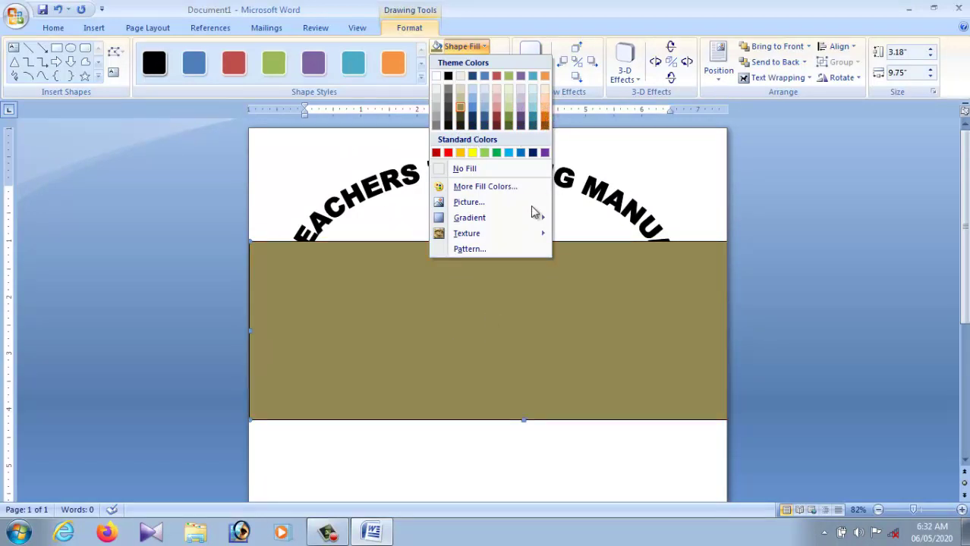
pyautogui.click(614, 149)
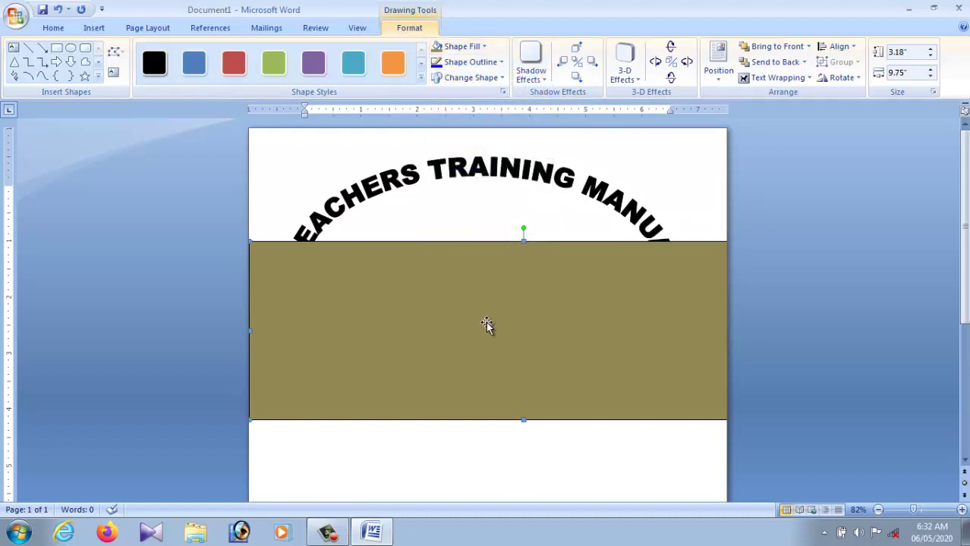
pyautogui.moveTo(488, 325); pyautogui.dragTo(481, 212)
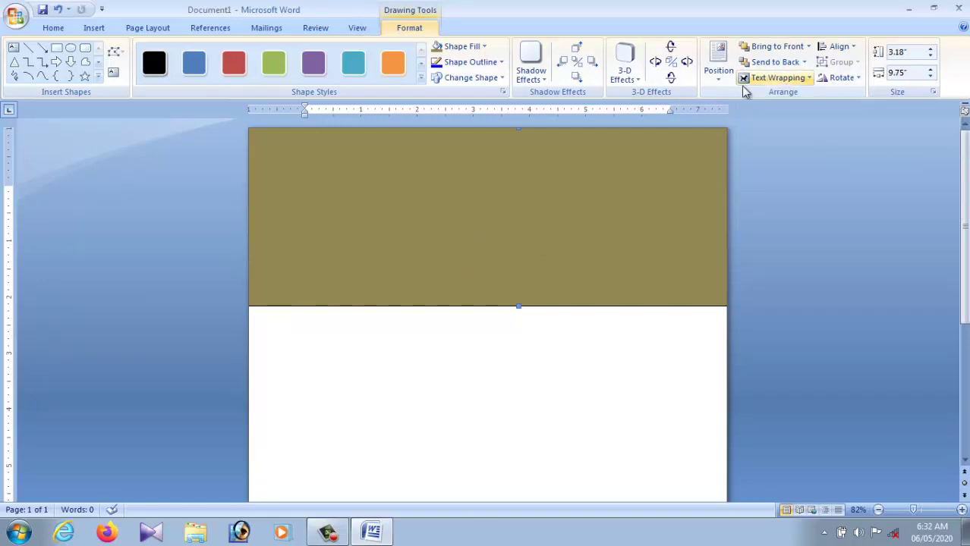
# - Set the text wrapping of the tan rectangle to In Front of Text
pyautogui.click(784, 81)
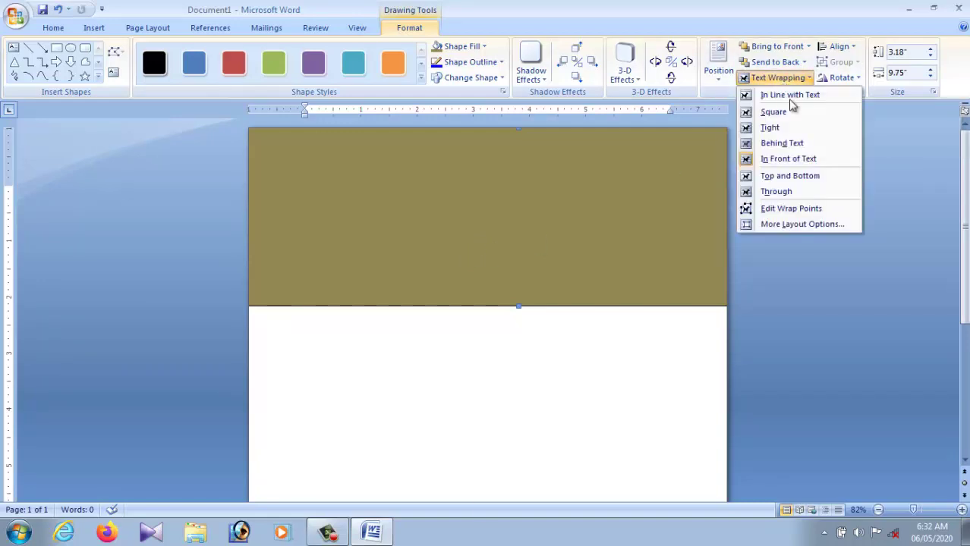
pyautogui.click(804, 160)
pyautogui.click(804, 83)
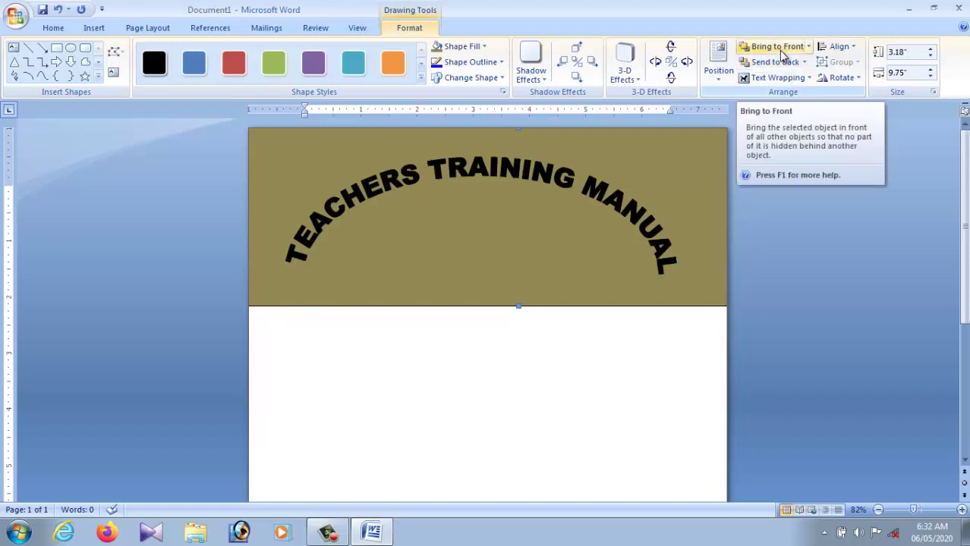
# - Compare bringing the tan rectangle to the front with sending it back, leave it behind the arched title, and deselect it
pyautogui.click(780, 52)
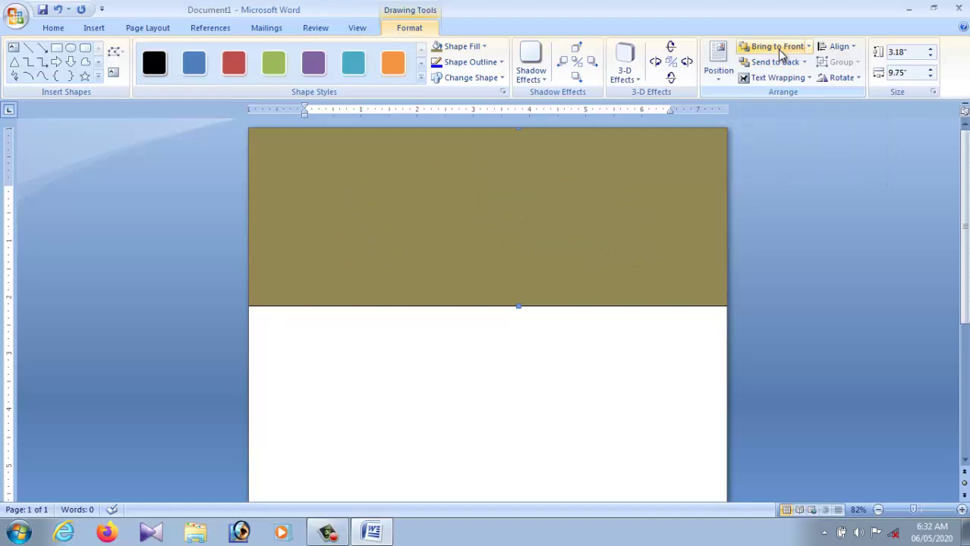
pyautogui.click(774, 63)
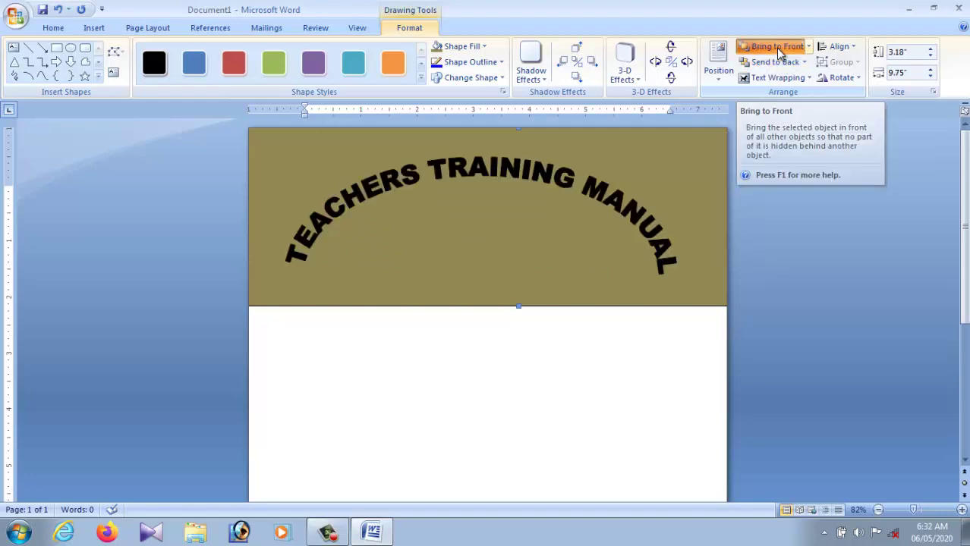
pyautogui.click(780, 51)
pyautogui.click(777, 62)
pyautogui.click(780, 50)
pyautogui.click(777, 63)
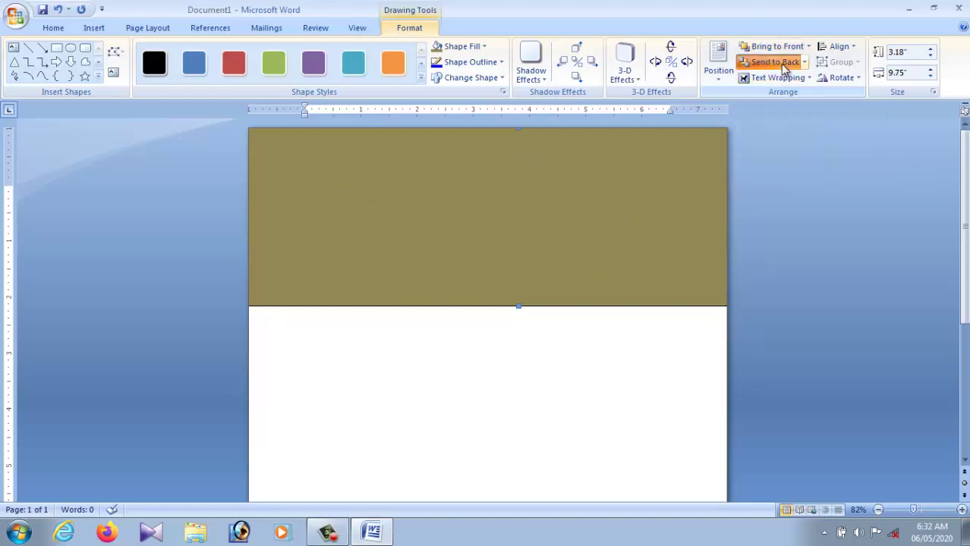
pyautogui.click(781, 47)
pyautogui.click(781, 64)
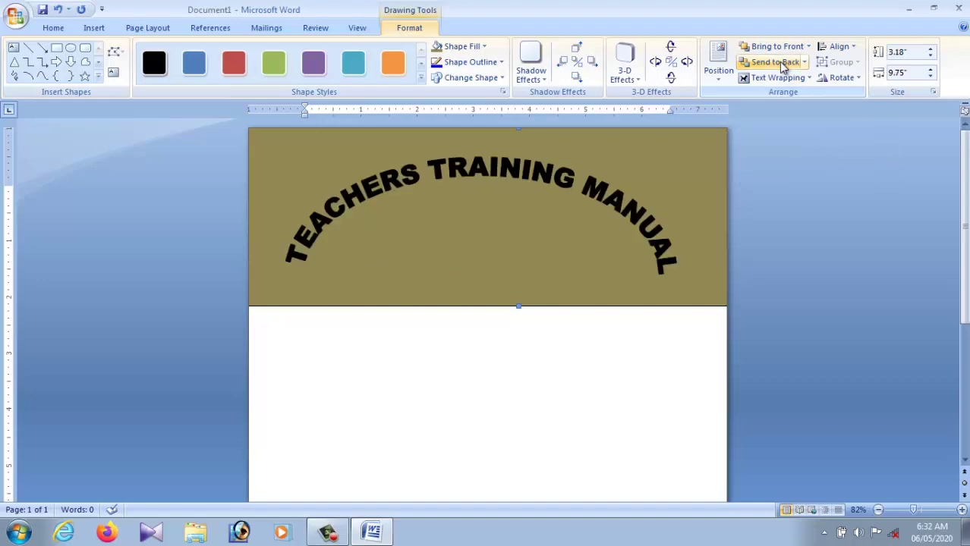
pyautogui.click(629, 354)
# - Enter the heading "EDUCATION ICT PROJECT KARANATAK" in the body text just below the tan rectangle
pyautogui.click(528, 177)
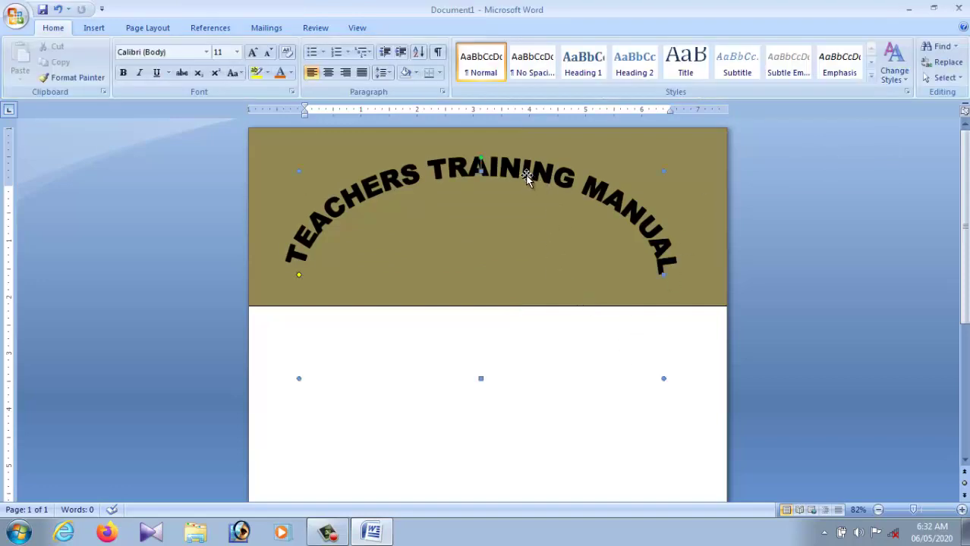
pyautogui.click(431, 379)
pyautogui.click(296, 341)
pyautogui.click(307, 345)
pyautogui.write('EDUCATI')
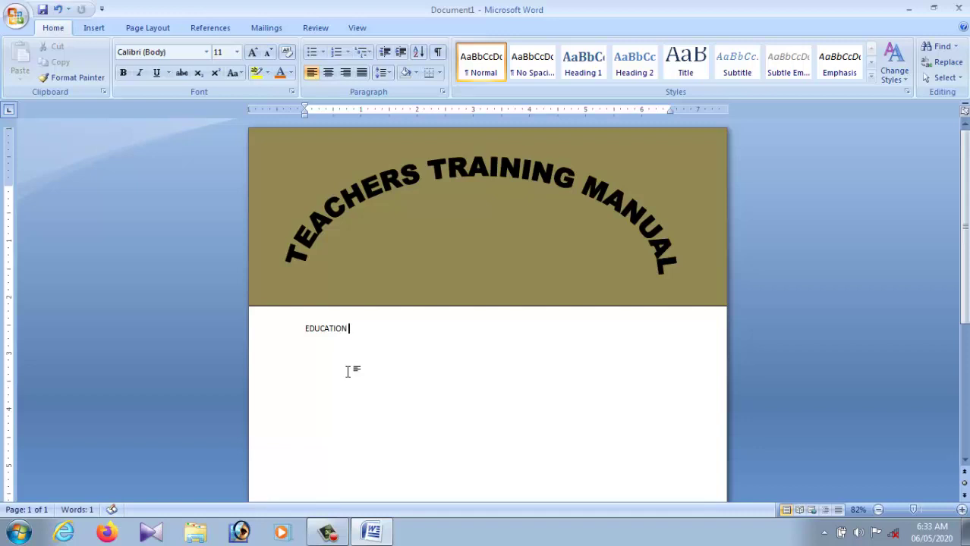
pyautogui.write('ON ICT PROJECT KARANATAK')
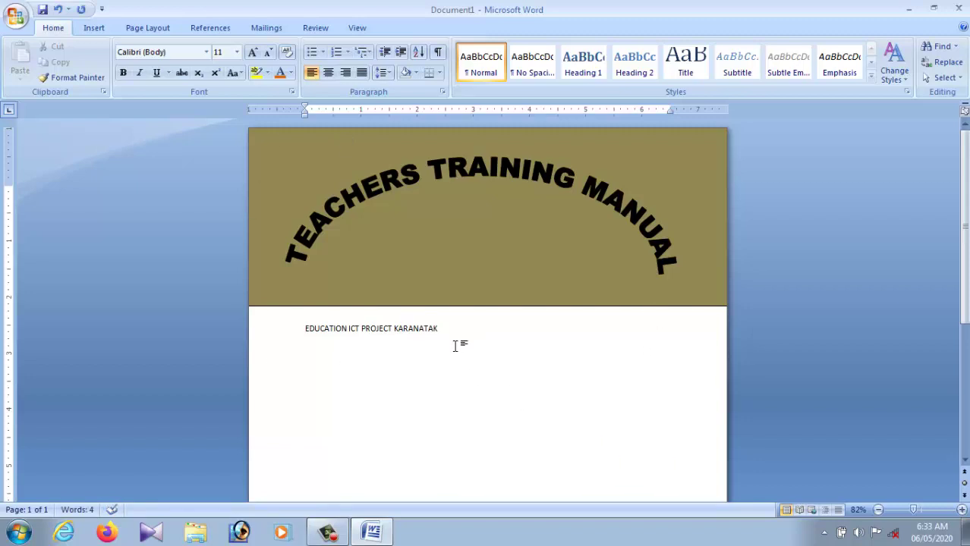
# - Center the "EDUCATION ICT PROJECT KARANATAK" heading and increase its font size to 26
pyautogui.click(329, 75)
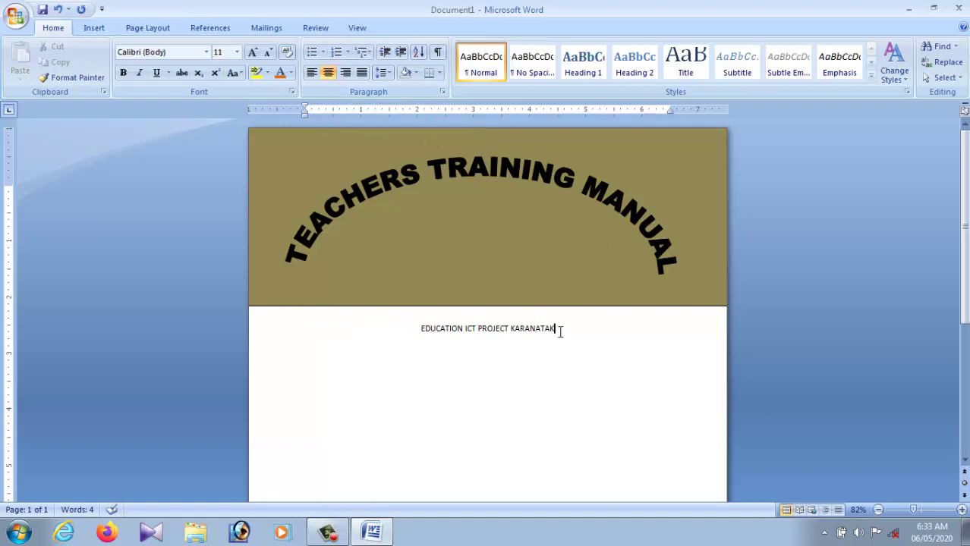
pyautogui.moveTo(560, 332); pyautogui.dragTo(401, 332)
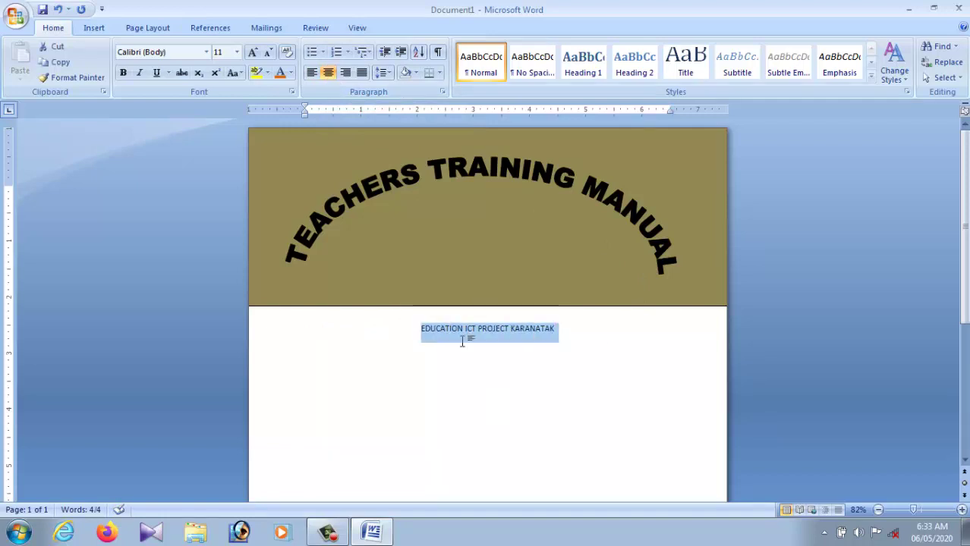
pyautogui.click(253, 52)
pyautogui.click(252, 52)
pyautogui.click(253, 52)
pyautogui.click(253, 52)
pyautogui.click(252, 51)
pyautogui.click(253, 52)
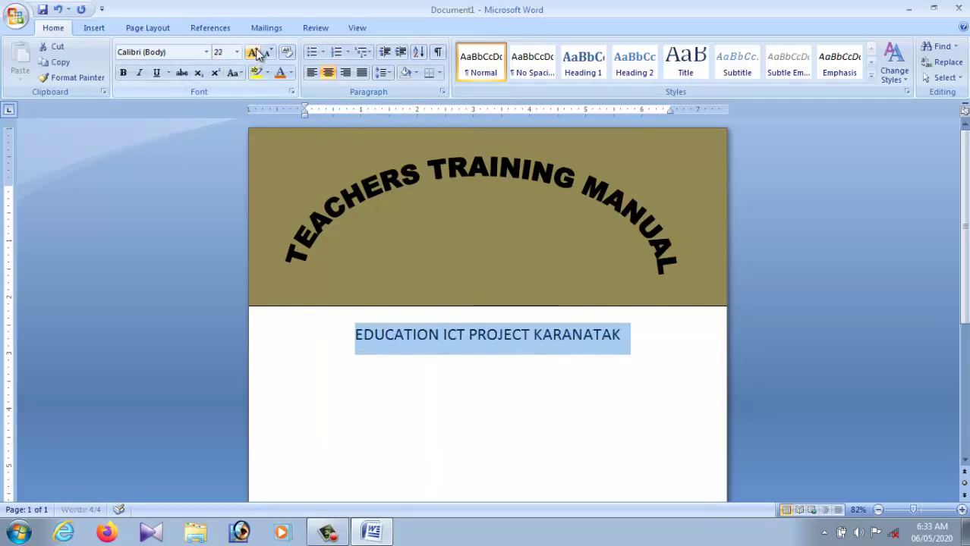
pyautogui.click(256, 51)
pyautogui.click(256, 50)
pyautogui.click(589, 418)
pyautogui.scroll(-3, 593, 423)
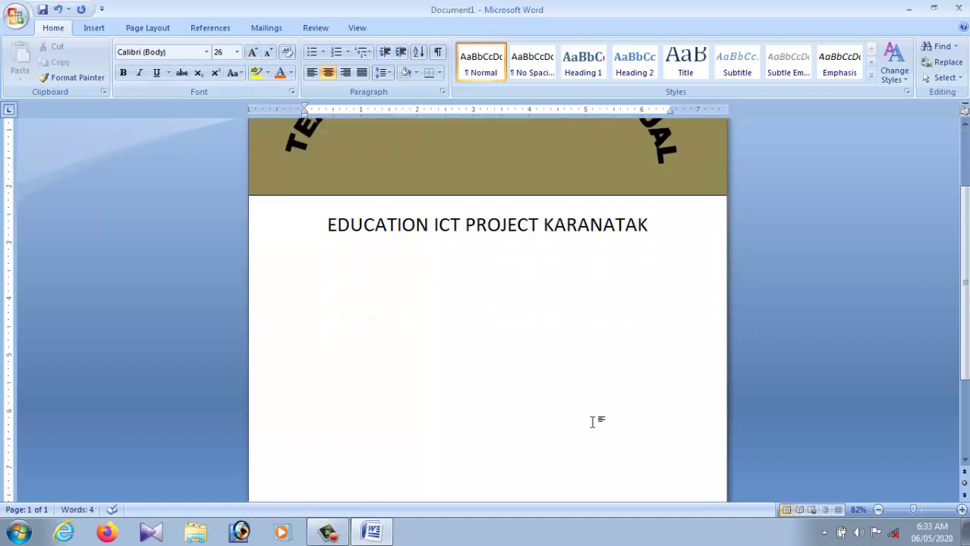
pyautogui.scroll(3, 592, 422)
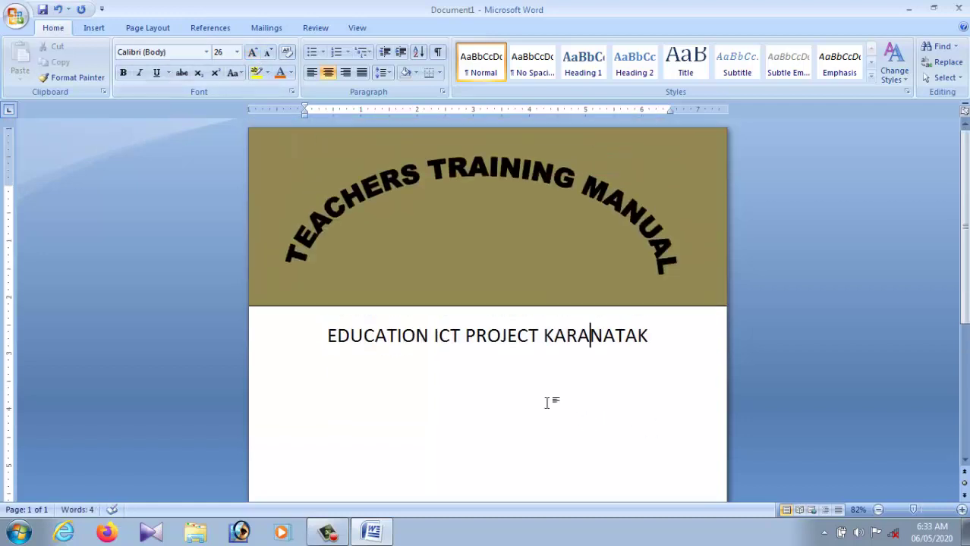
# - Add five blank lines after the "EDUCATION ICT PROJECT KARANATAK" heading
pyautogui.click(584, 417)
pyautogui.click(660, 334)
pyautogui.press('Return')
pyautogui.press('Return')
pyautogui.press('Return')
pyautogui.press('Return')
pyautogui.press('Return')
pyautogui.click(489, 342)
pyautogui.click(494, 453)
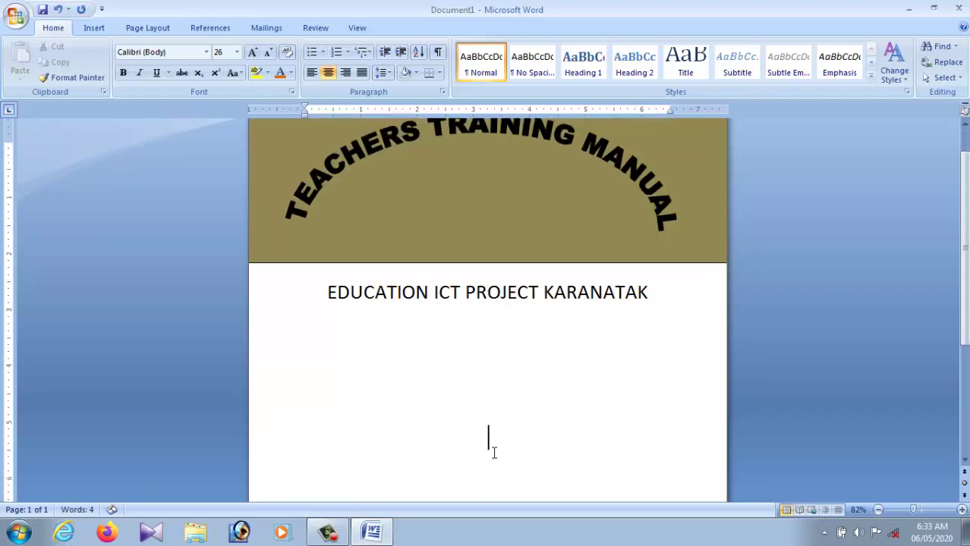
pyautogui.click(494, 478)
pyautogui.click(485, 362)
pyautogui.click(488, 404)
pyautogui.click(478, 341)
pyautogui.write('VBCVBC')
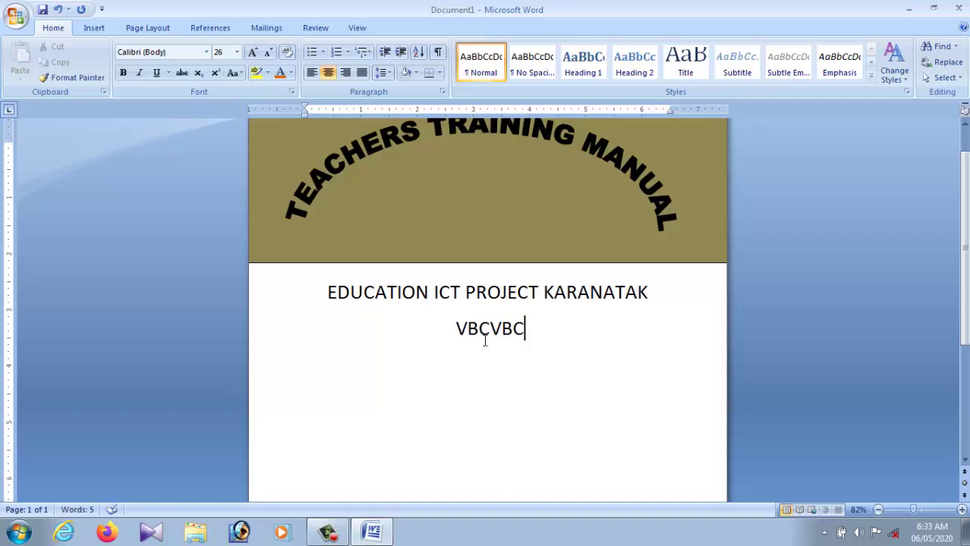
pyautogui.press('BackSpace')
pyautogui.press('BackSpace')
pyautogui.press('BackSpace')
pyautogui.press('BackSpace')
pyautogui.press('BackSpace')
pyautogui.press('BackSpace')
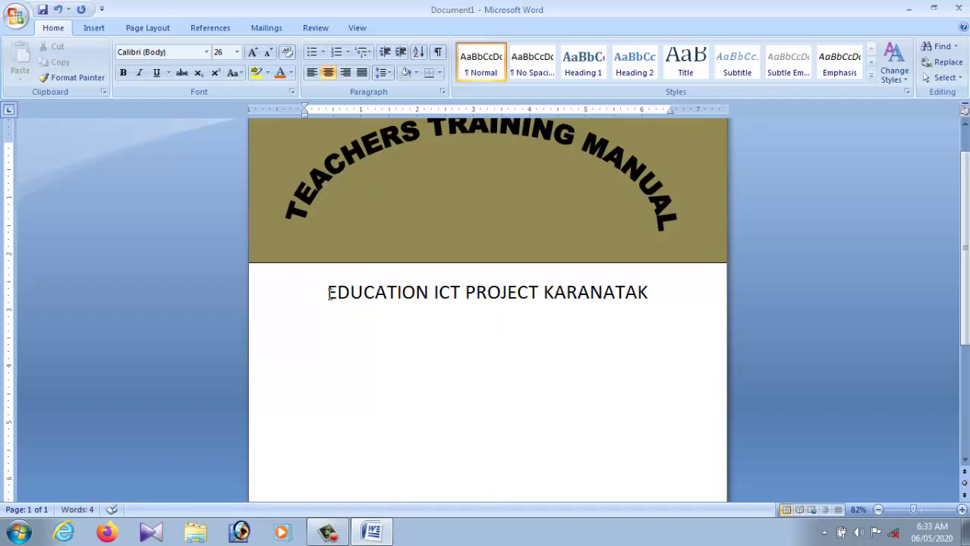
# - Try breaking the heading before "KARANATAK" onto a second line, and rejoin it into one line
pyautogui.click(374, 292)
pyautogui.click(639, 293)
pyautogui.click(652, 292)
pyautogui.click(539, 294)
pyautogui.press('Return')
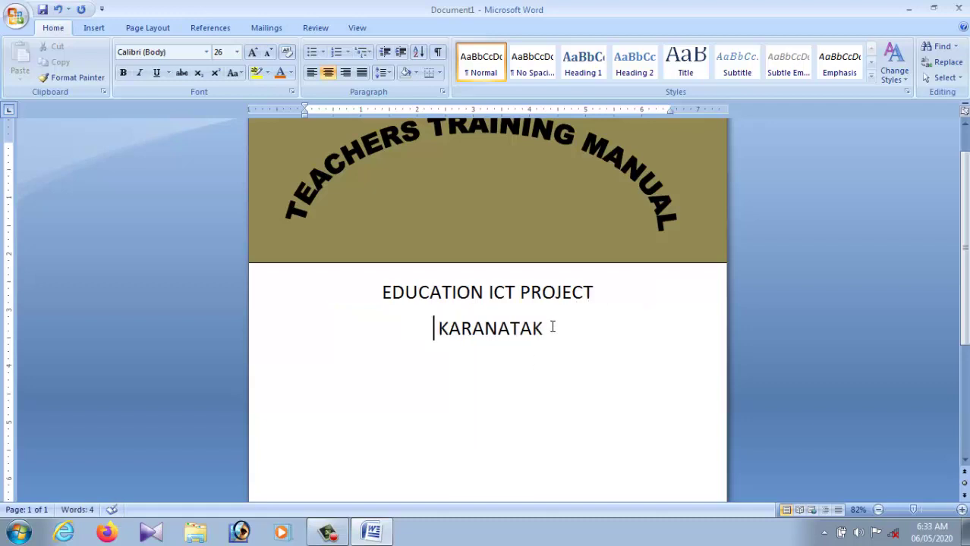
pyautogui.press('BackSpace')
pyautogui.press('BackSpace')
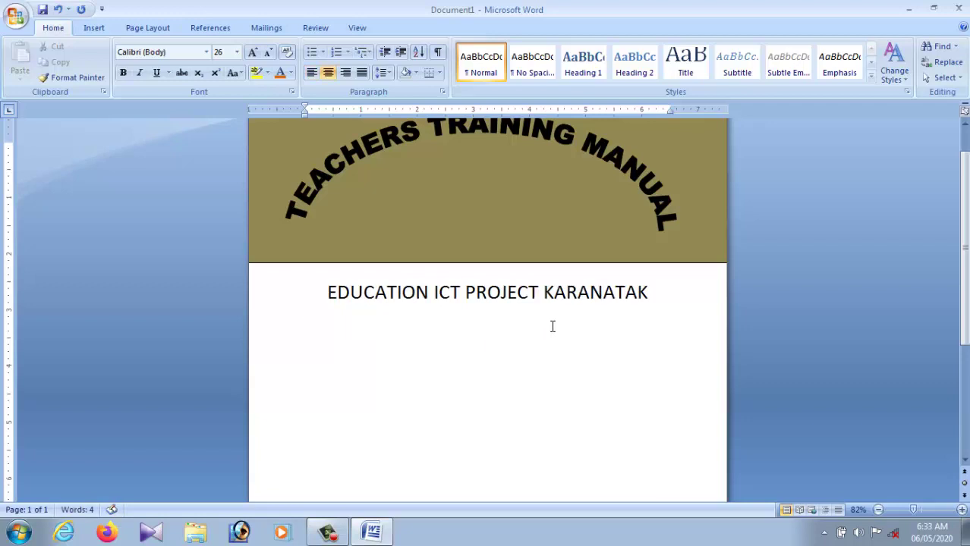
# - Insert a blank line above the "EDUCATION ICT PROJECT KARANATAK" heading
pyautogui.click(327, 294)
pyautogui.press('Return')
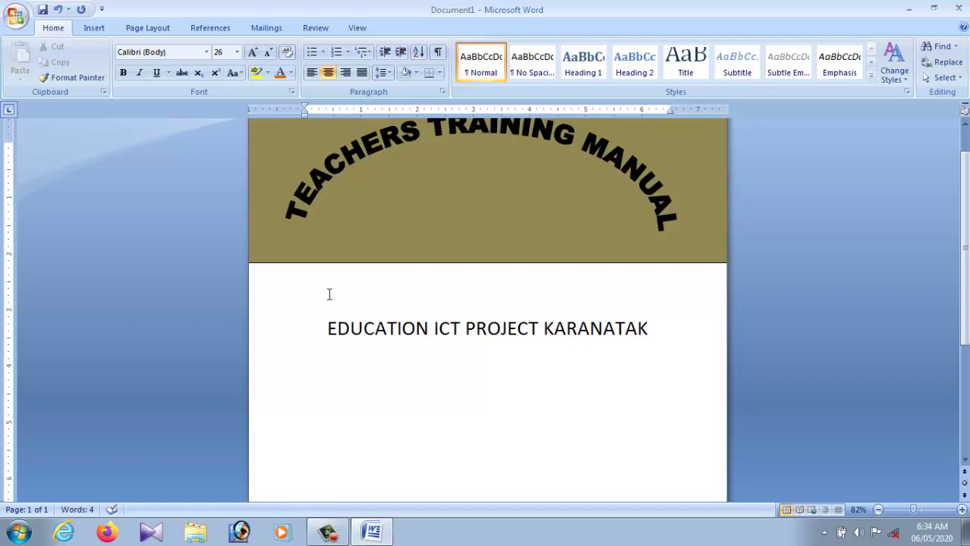
pyautogui.click(671, 318)
pyautogui.click(327, 328)
pyautogui.click(354, 371)
# - Try larger font sizes on the whole "EDUCATION ICT PROJECT KARANATAK" heading and settle on 36
pyautogui.moveTo(324, 329); pyautogui.dragTo(658, 334)
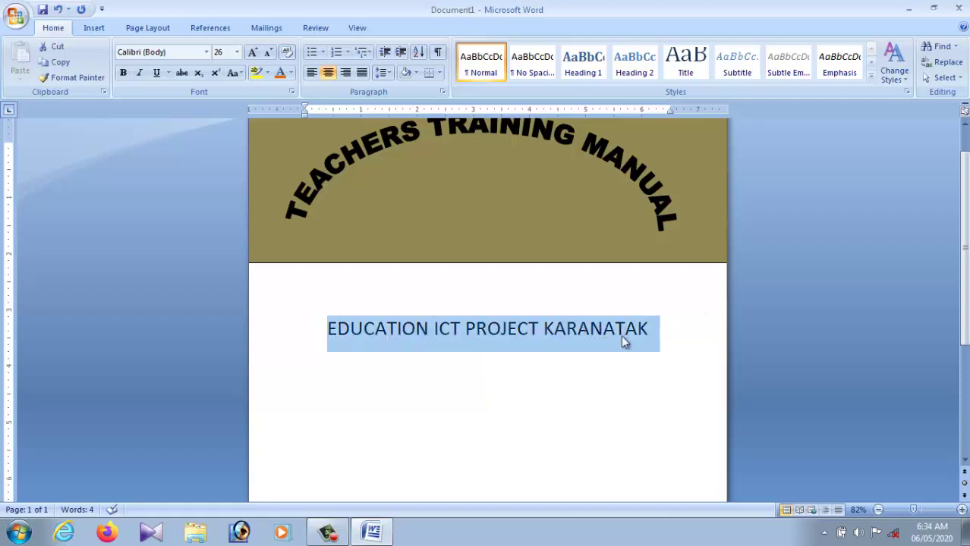
pyautogui.click(253, 53)
pyautogui.click(252, 53)
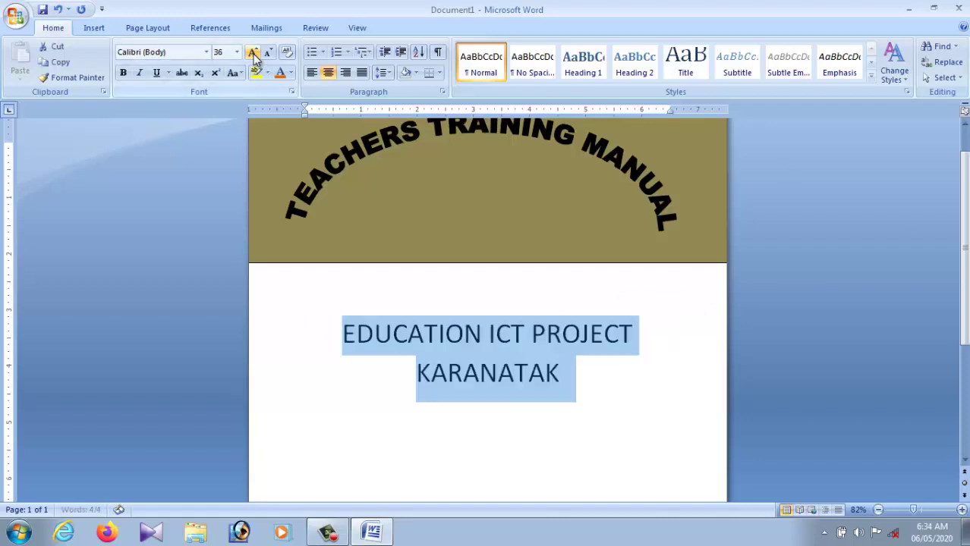
pyautogui.click(253, 52)
pyautogui.click(253, 53)
pyautogui.click(269, 52)
pyautogui.click(269, 52)
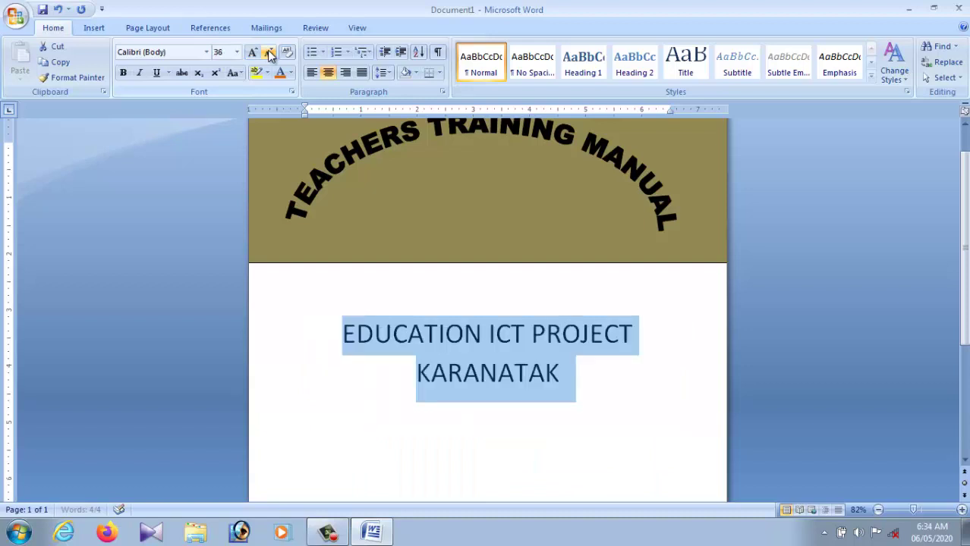
pyautogui.click(619, 384)
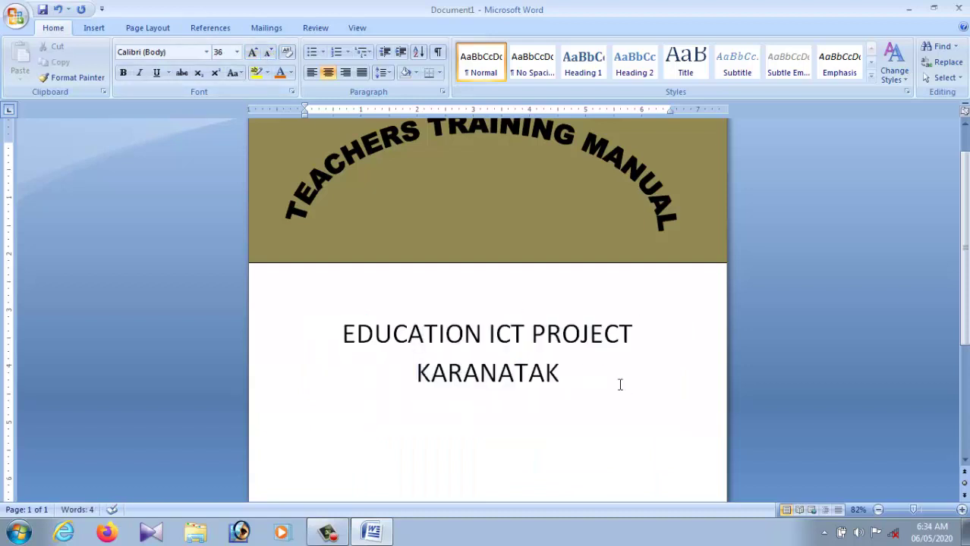
# - Increase the font size of the whole "EDUCATION ICT PROJECT KARANATAK" heading to 48
pyautogui.moveTo(342, 334); pyautogui.dragTo(568, 373)
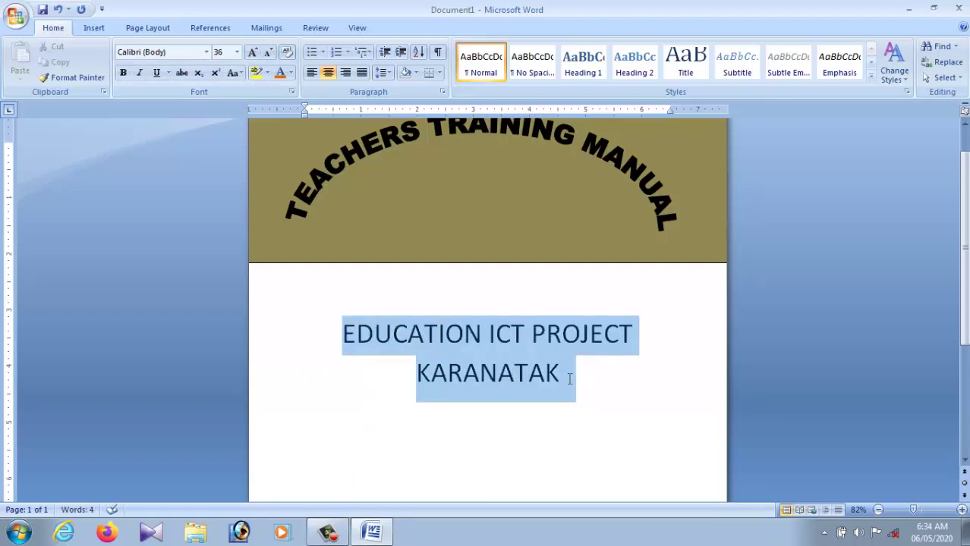
pyautogui.click(253, 52)
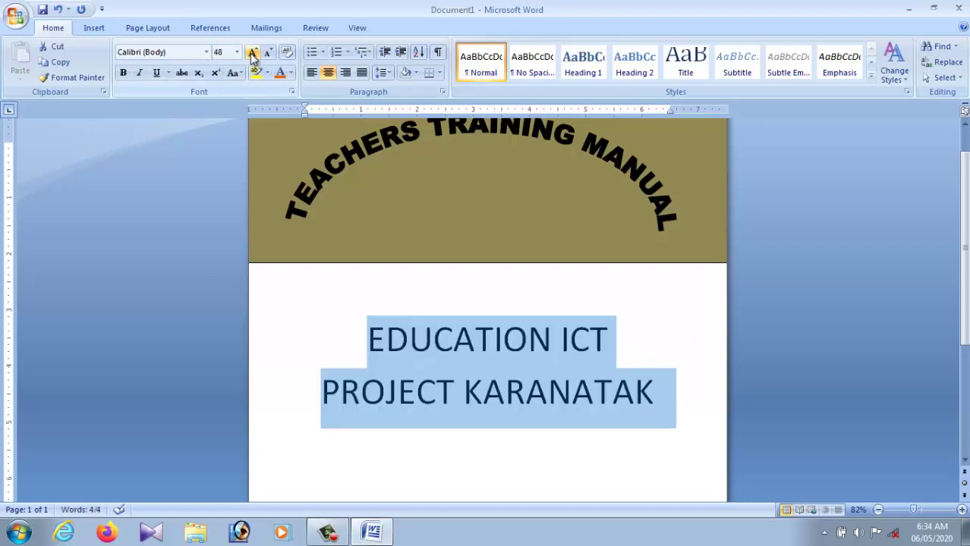
pyautogui.click(643, 341)
pyautogui.scroll(-1, 630, 341)
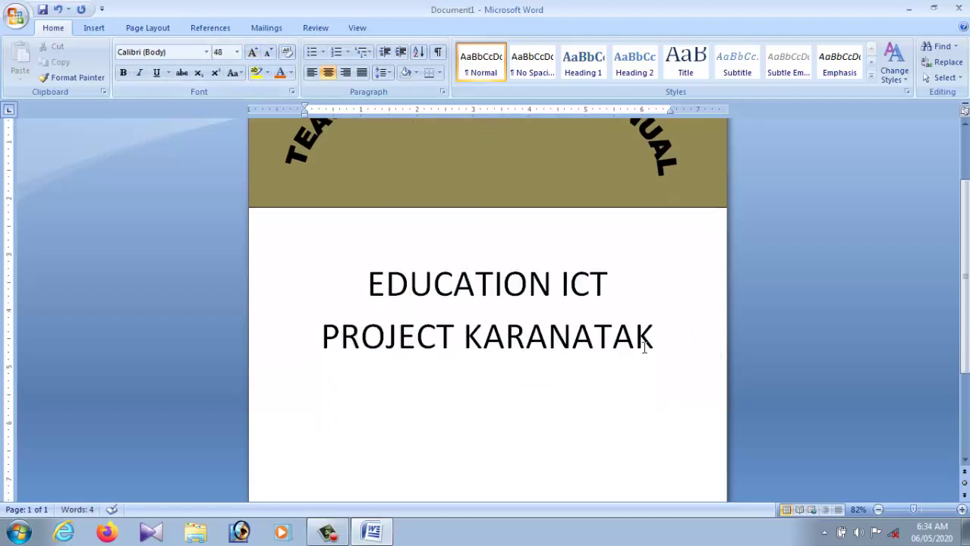
pyautogui.scroll(2, 603, 343)
# - Remove the blank line above the "EDUCATION ICT PROJECT KARANATAK" heading and make the heading left-aligned
pyautogui.click(371, 370)
pyautogui.scroll(-1, 376, 365)
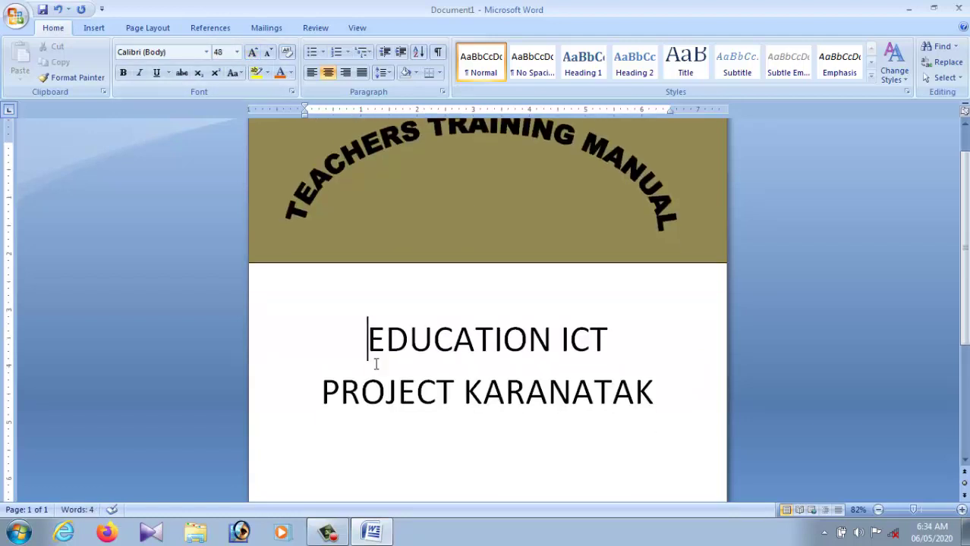
pyautogui.hotkey('ctrl', 'z')
pyautogui.hotkey('ctrl', 'z')
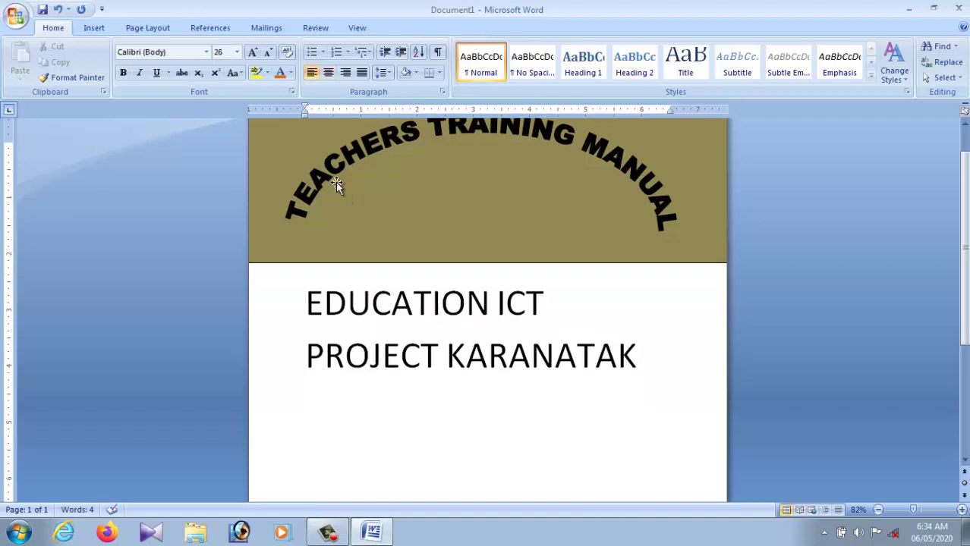